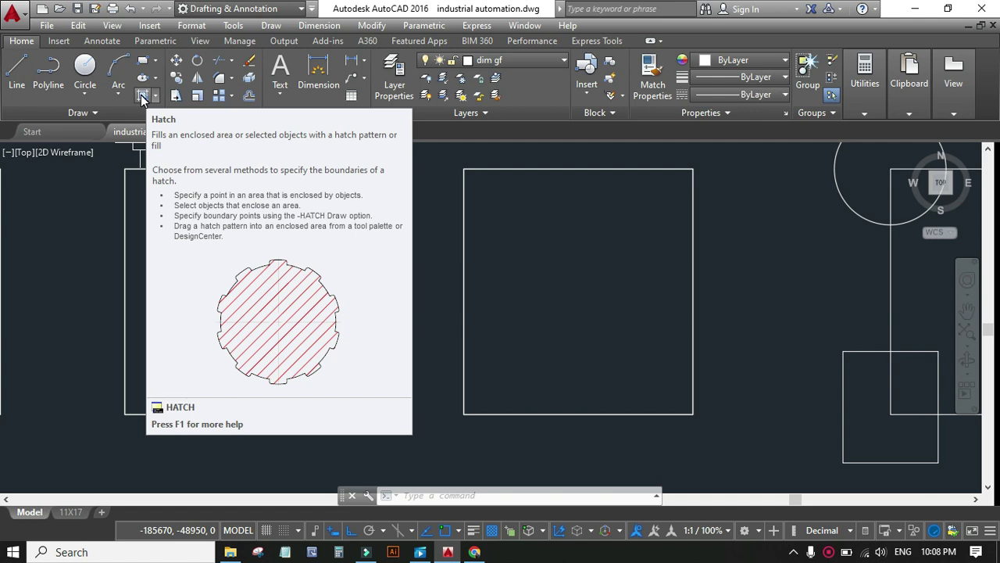
# - Start a hatch and review the available options for retaining boundary objects
pyautogui.click(142, 96)
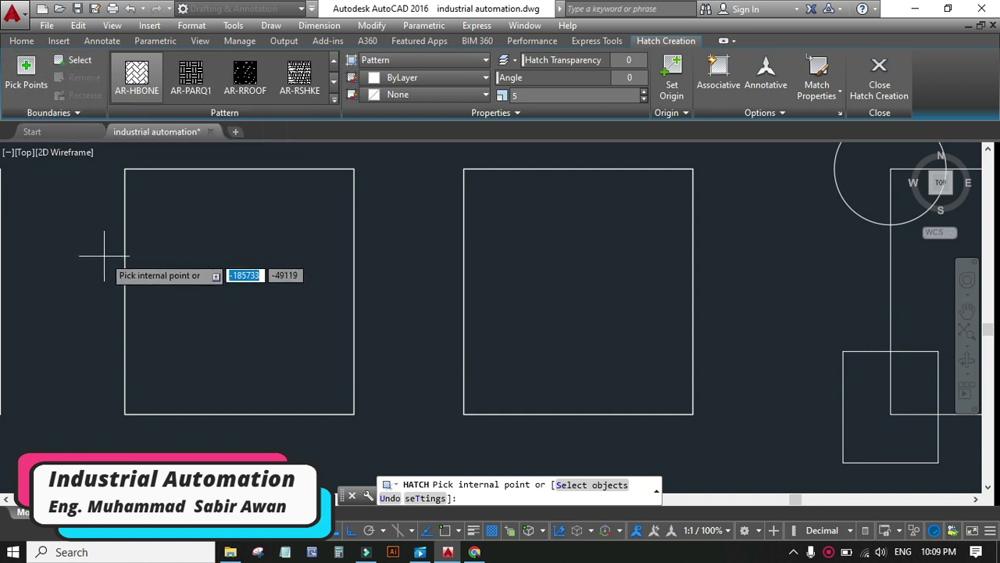
pyautogui.click(78, 112)
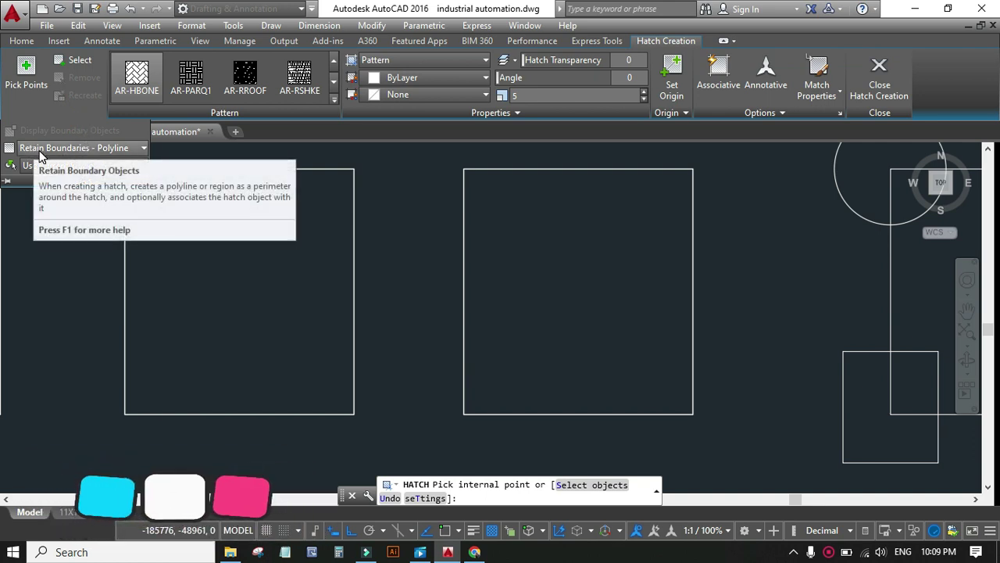
pyautogui.click(78, 148)
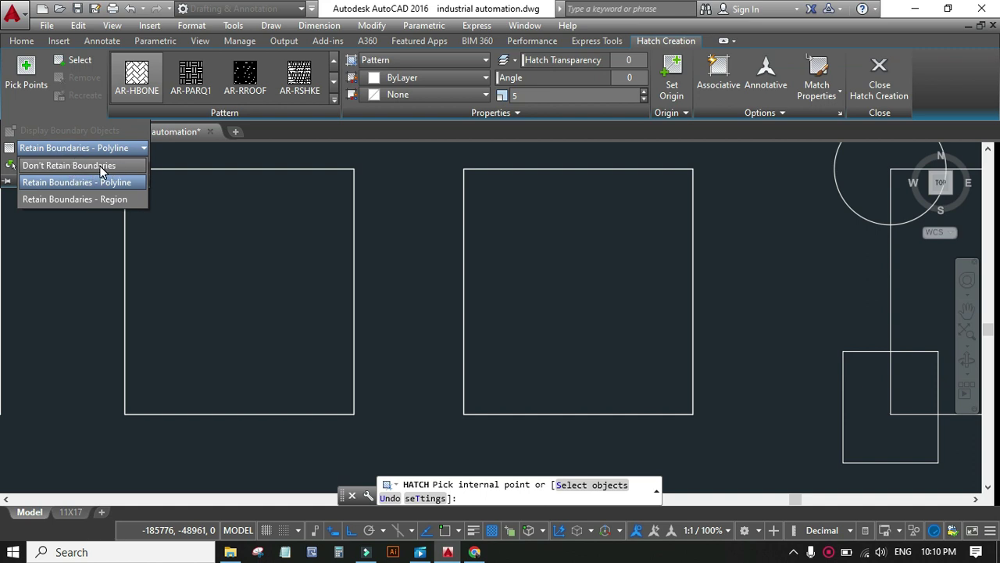
pyautogui.click(34, 111)
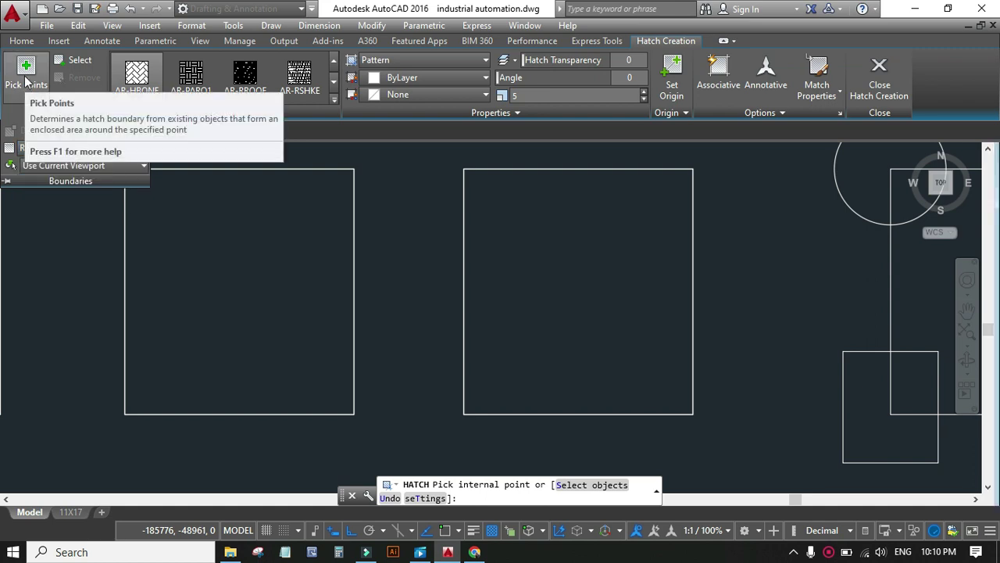
# - Hatch the two large neighbouring squares with the AR-HBONE pattern by selecting their outlines as boundary objects
pyautogui.click(26, 81)
pyautogui.click(211, 277)
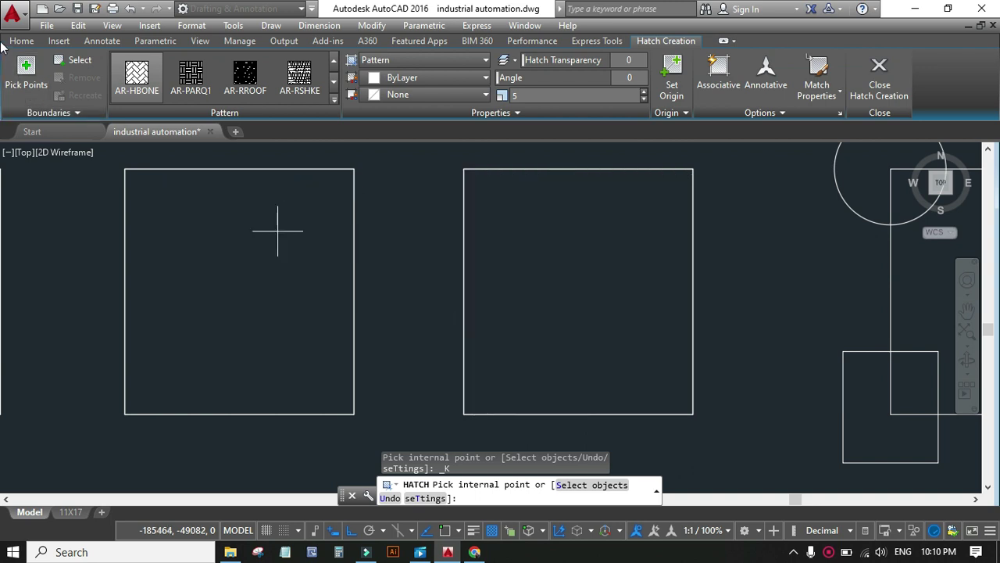
pyautogui.click(81, 61)
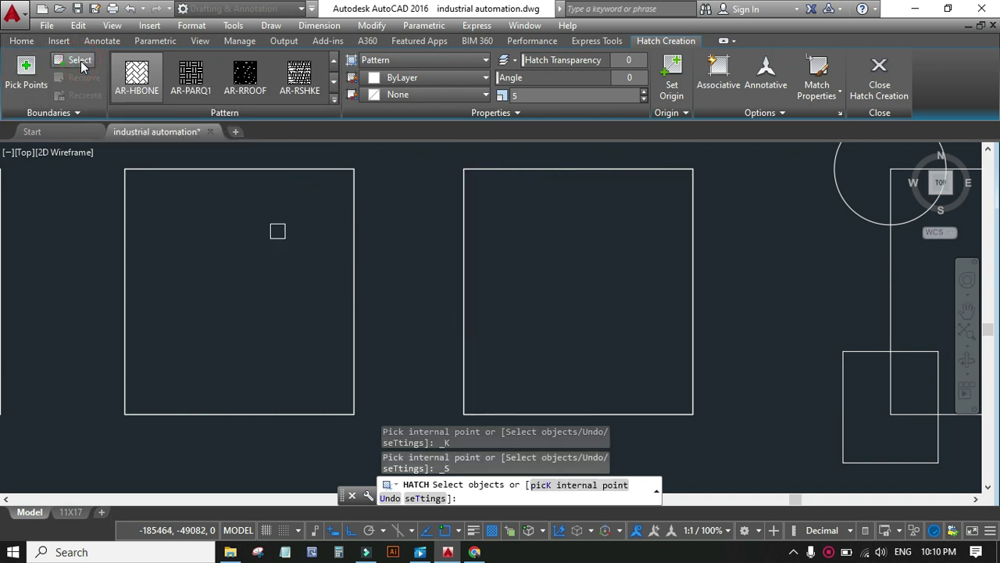
pyautogui.click(127, 228)
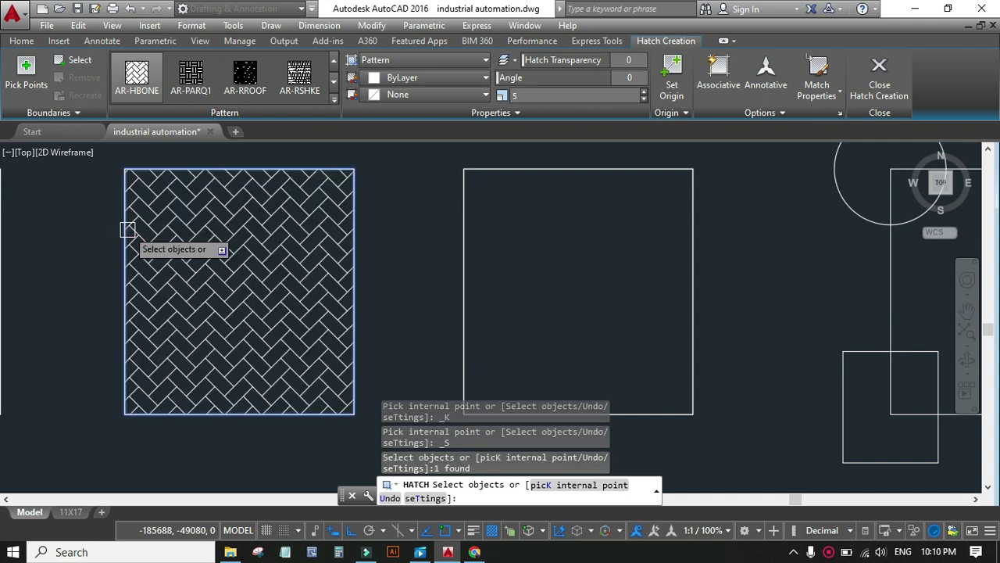
pyautogui.click(469, 208)
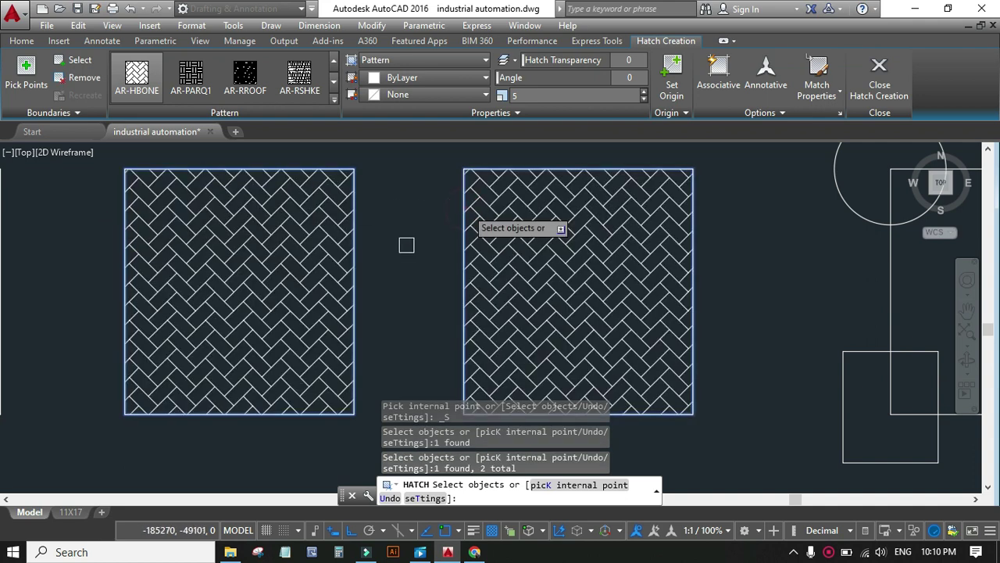
pyautogui.press('Escape')
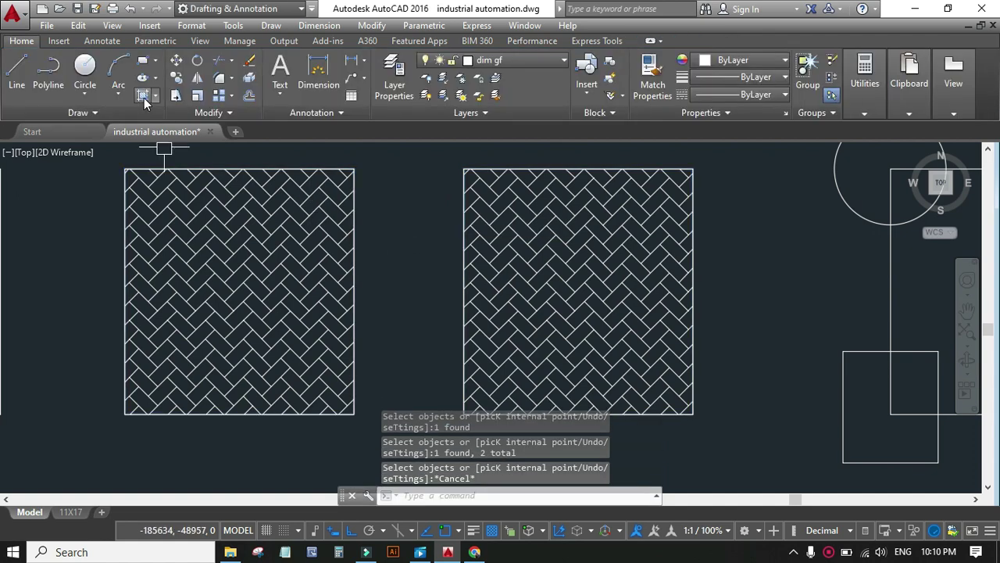
# - Delete the herringbone hatches from both squares and restart the Hatch command
pyautogui.click(143, 96)
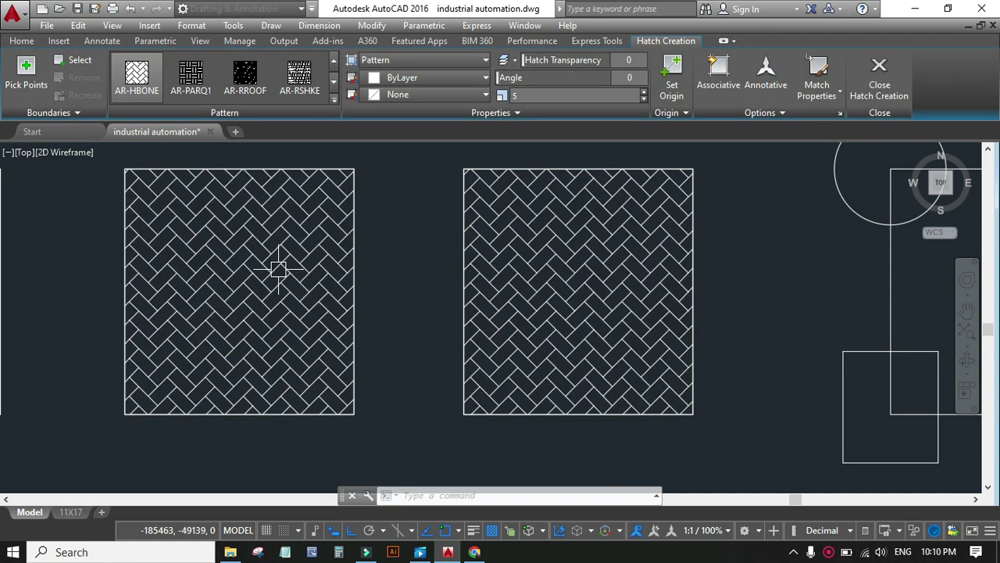
pyautogui.press('Return')
pyautogui.press('Delete')
pyautogui.press('Return')
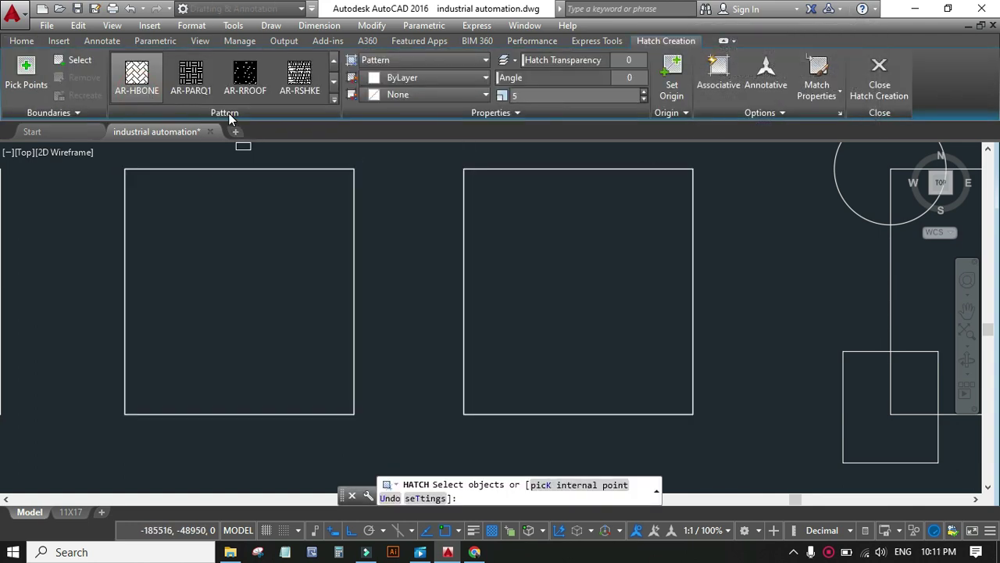
# - Browse the available hatch patterns, from SOLID, ANGLE and the ANSI types to the AR brick and concrete patterns, and examine the hatch options
pyautogui.scroll(4, 248, 78)
pyautogui.click(244, 77)
pyautogui.click(139, 78)
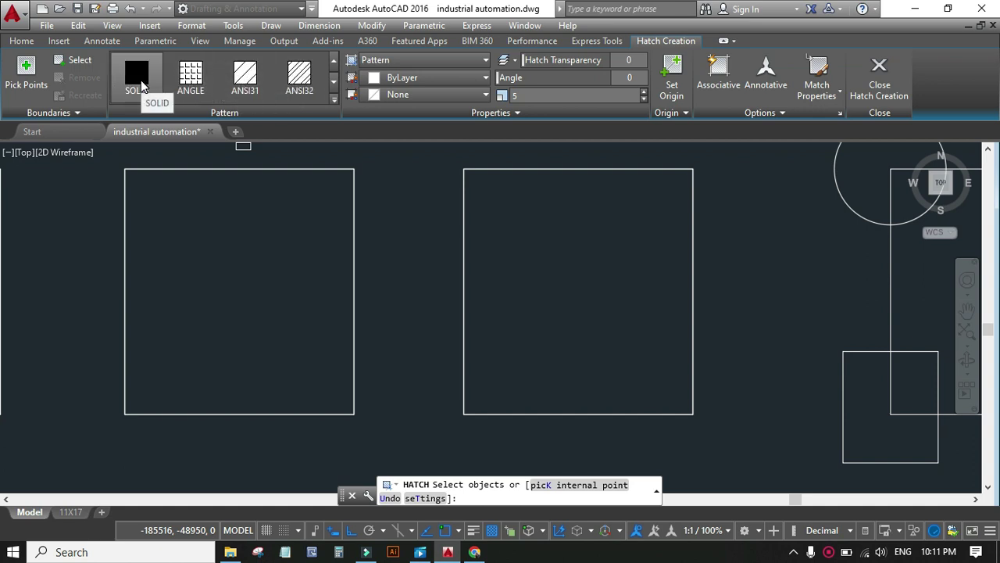
pyautogui.click(230, 92)
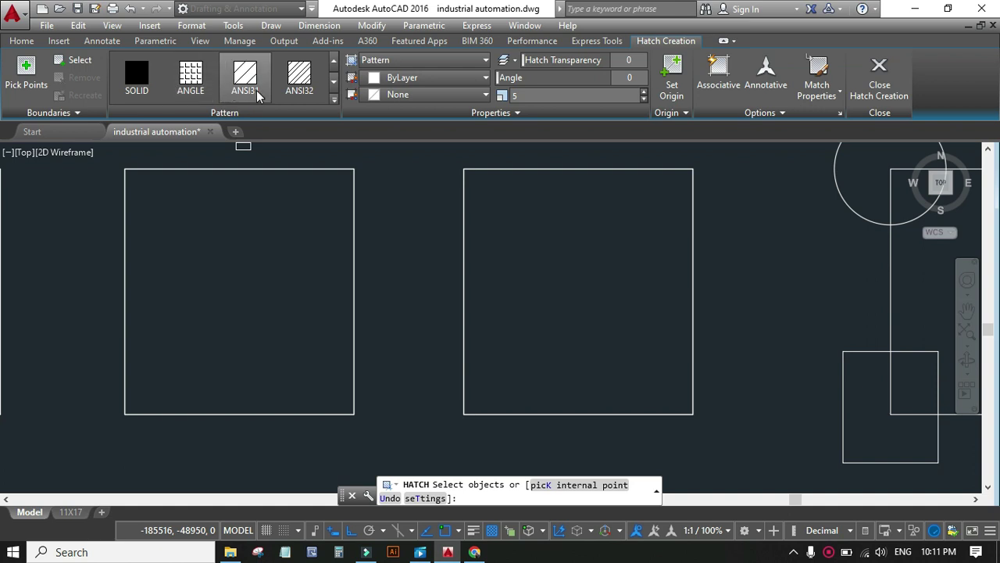
pyautogui.click(292, 93)
pyautogui.scroll(-3, 289, 92)
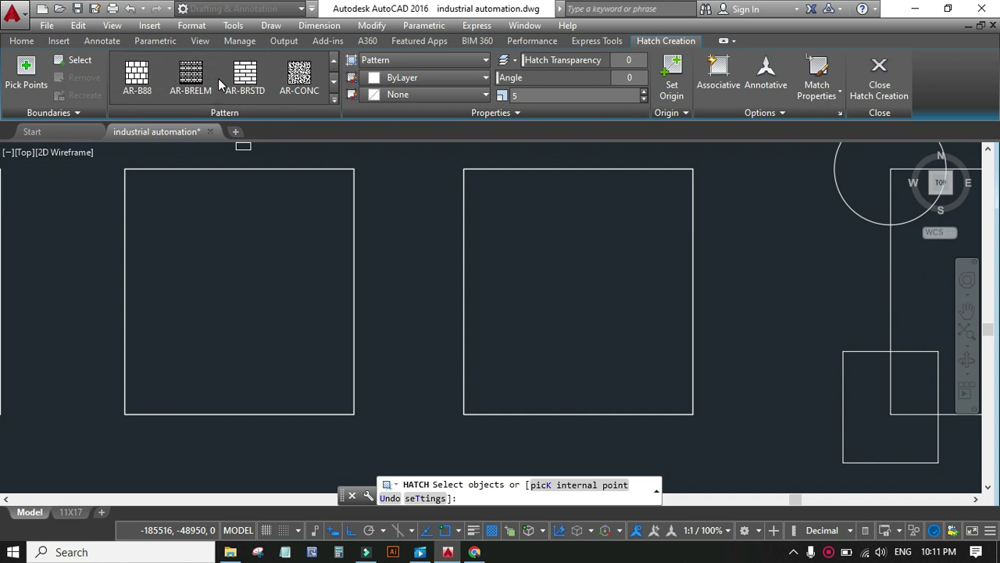
pyautogui.scroll(1, 218, 78)
pyautogui.scroll(-2, 196, 78)
pyautogui.scroll(1, 168, 77)
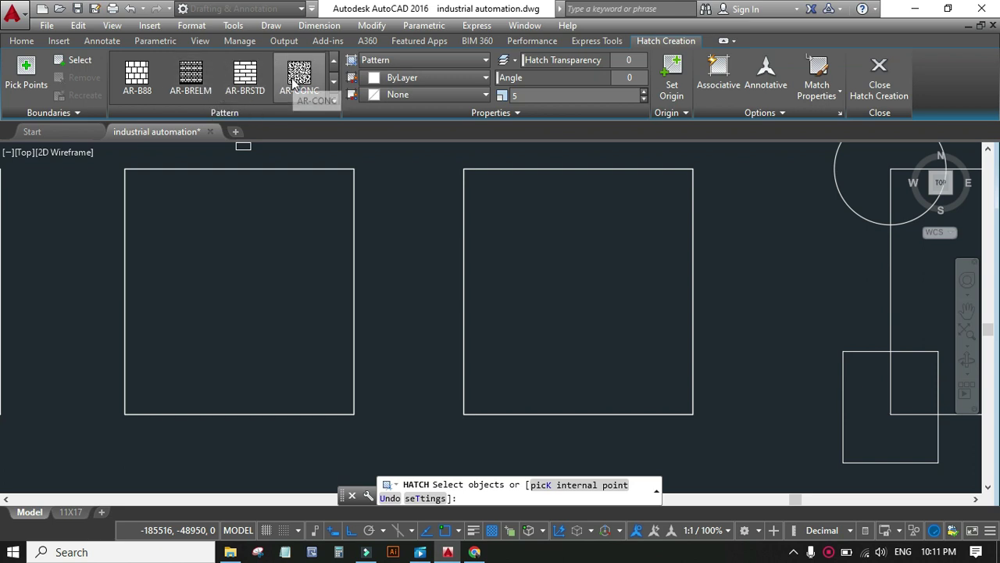
pyautogui.scroll(2, 301, 86)
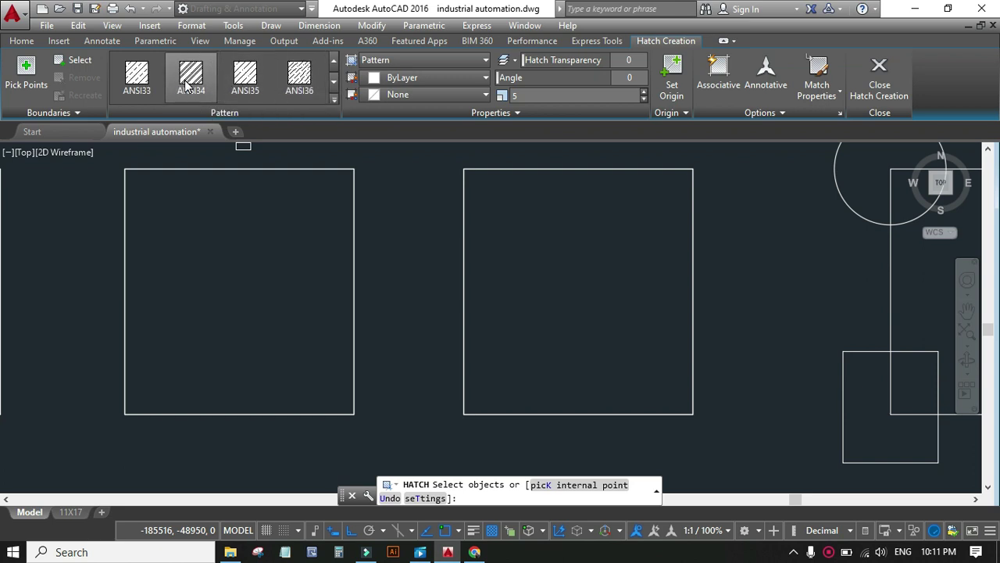
pyautogui.scroll(1, 196, 86)
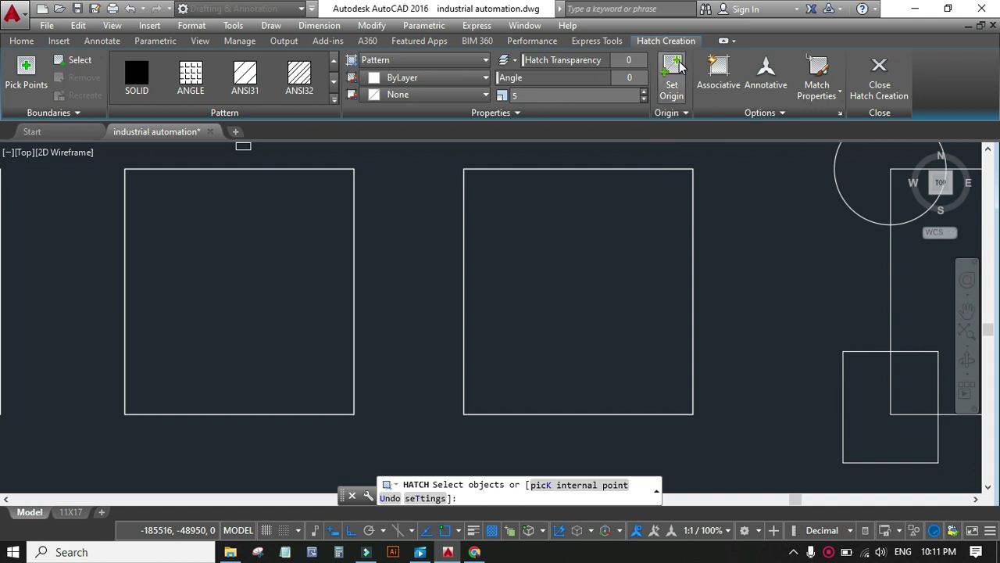
pyautogui.click(783, 113)
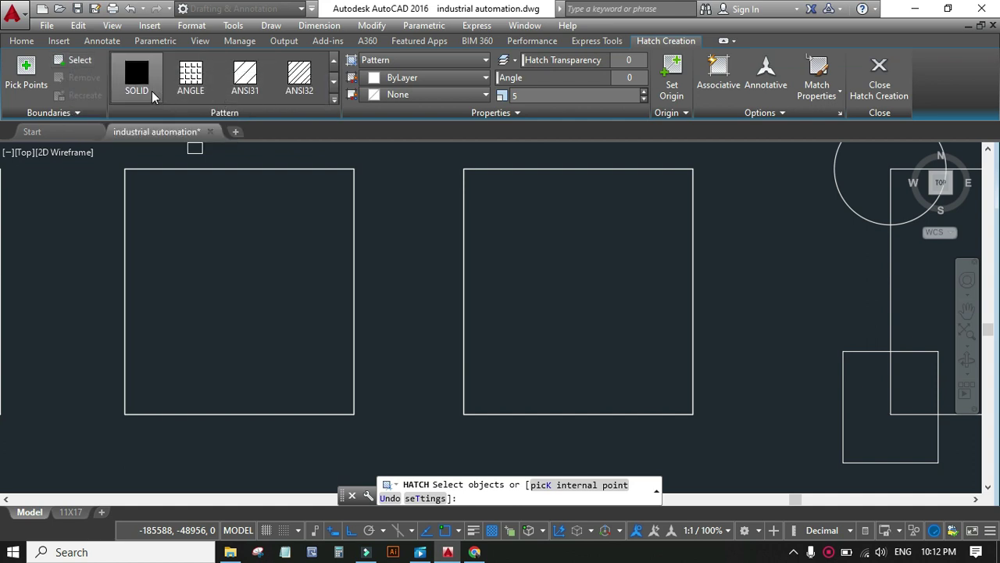
# - Hatch the first of the two large squares with the AR-HBONE pattern by picking a point inside it
pyautogui.scroll(-5, 164, 92)
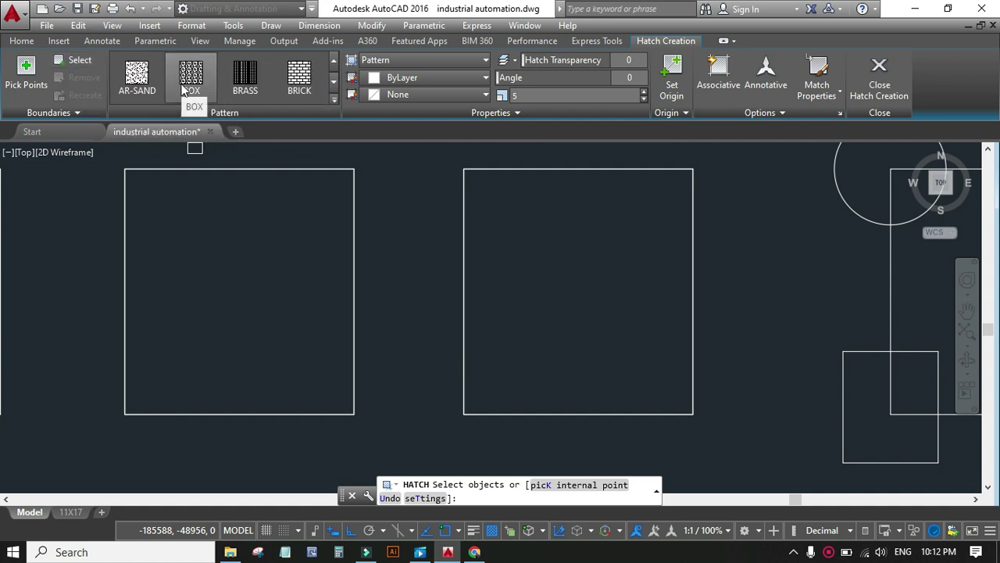
pyautogui.scroll(1, 182, 90)
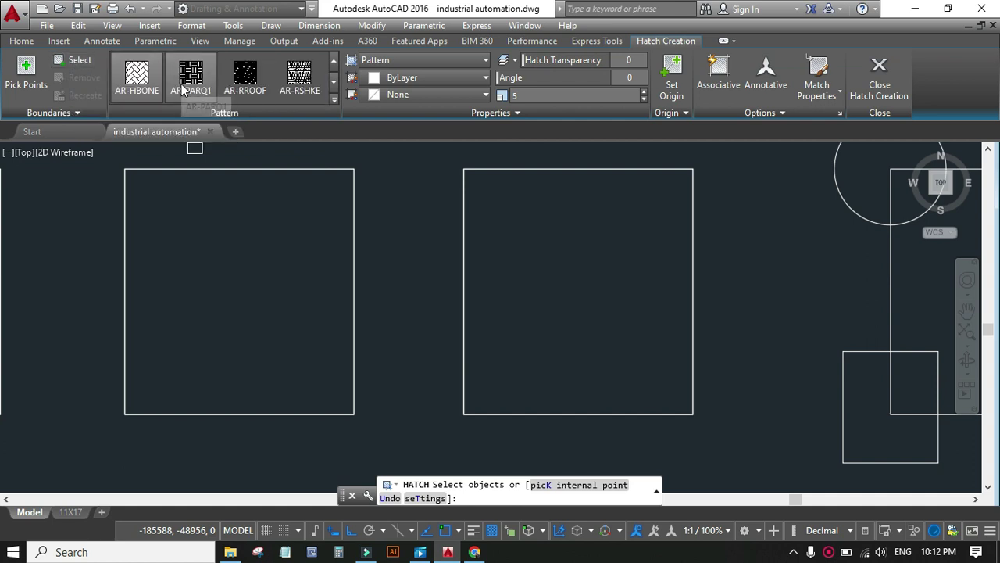
pyautogui.click(140, 75)
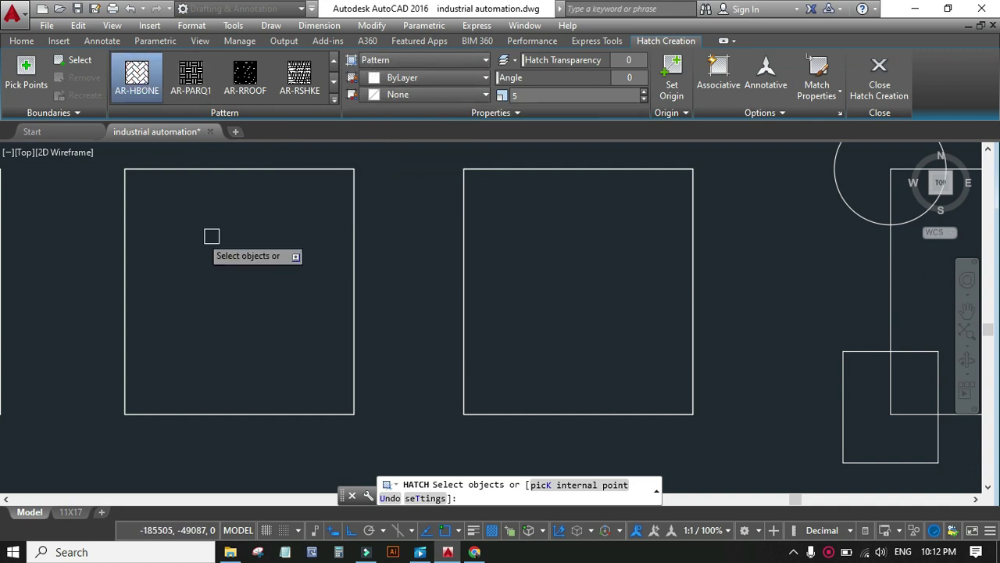
pyautogui.click(29, 68)
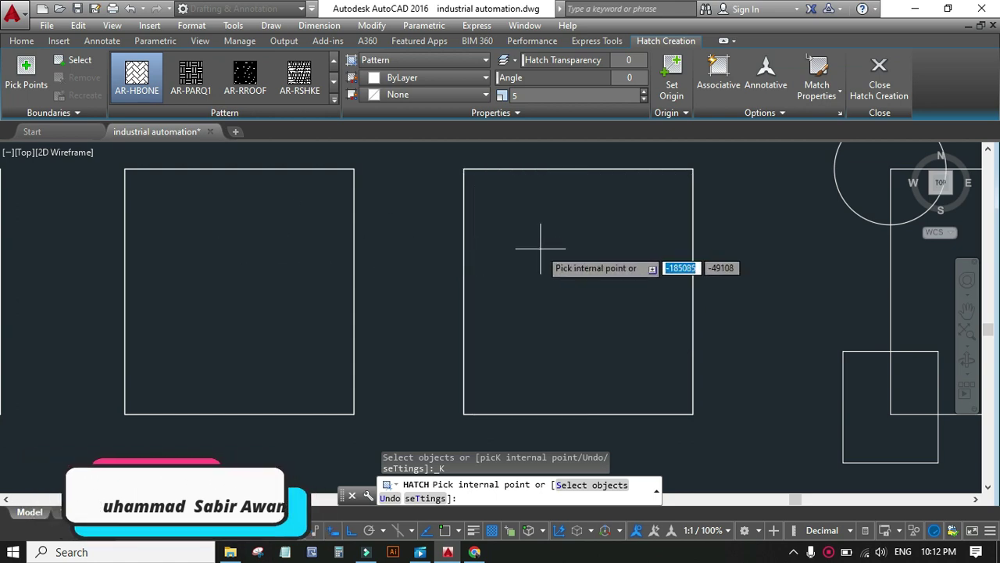
pyautogui.click(268, 250)
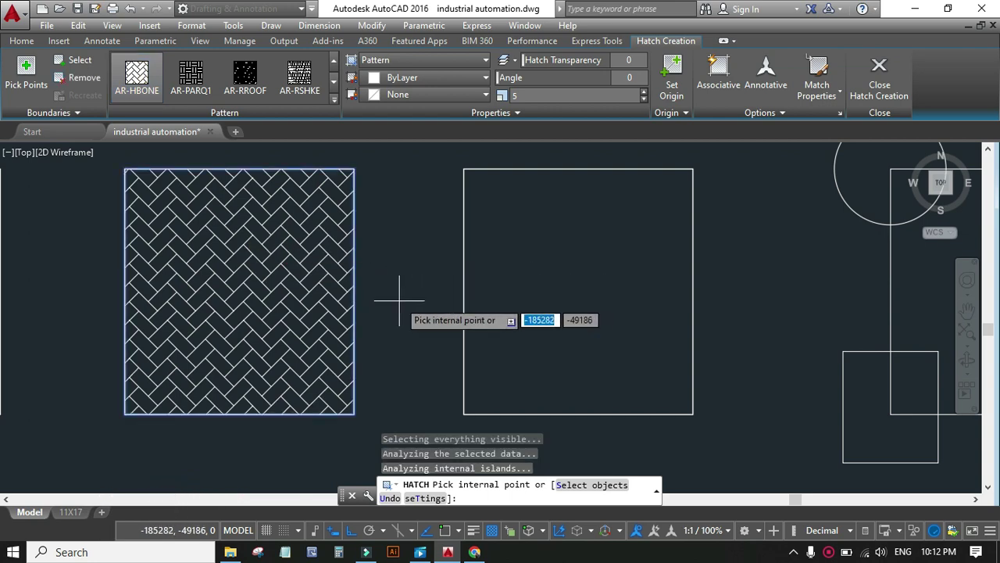
# - Keep the hatch type as Pattern and give the herringbone hatch Red lines on a Cyan background
pyautogui.click(485, 62)
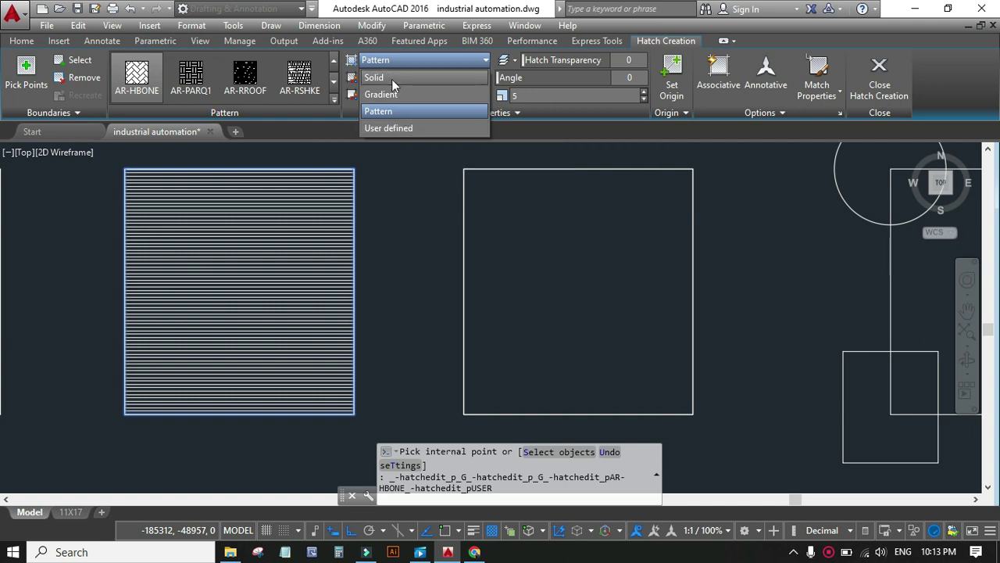
pyautogui.click(386, 111)
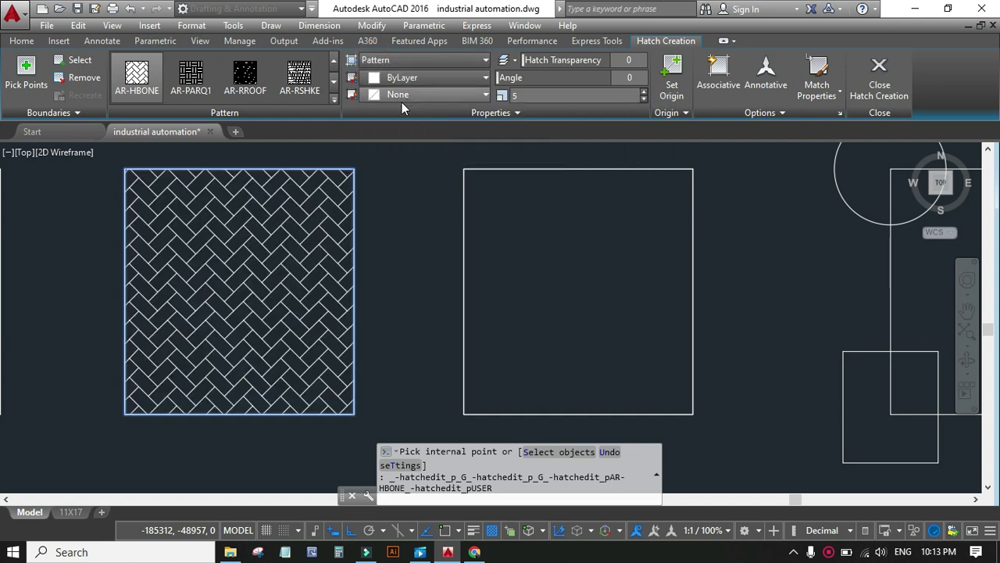
pyautogui.click(486, 75)
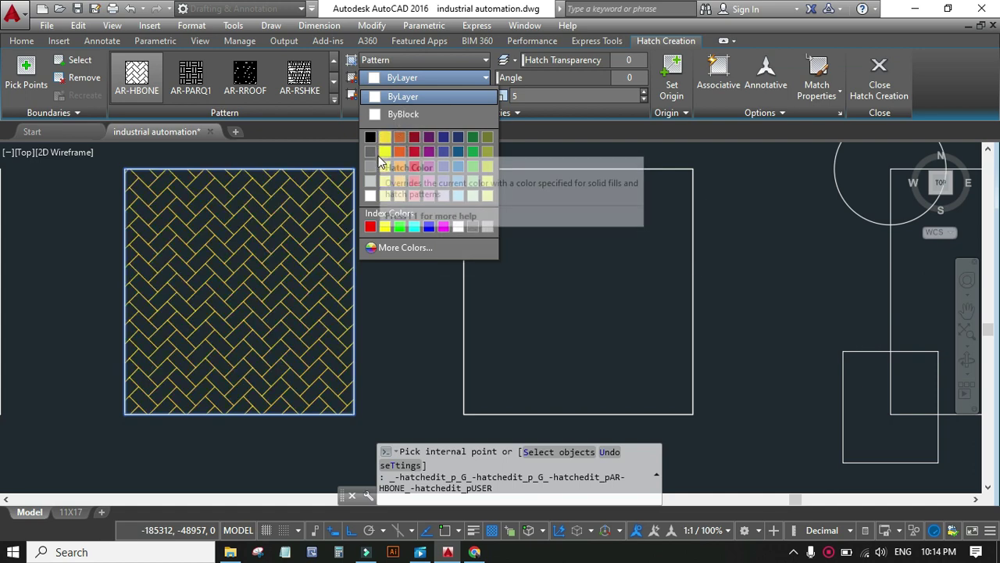
pyautogui.click(370, 227)
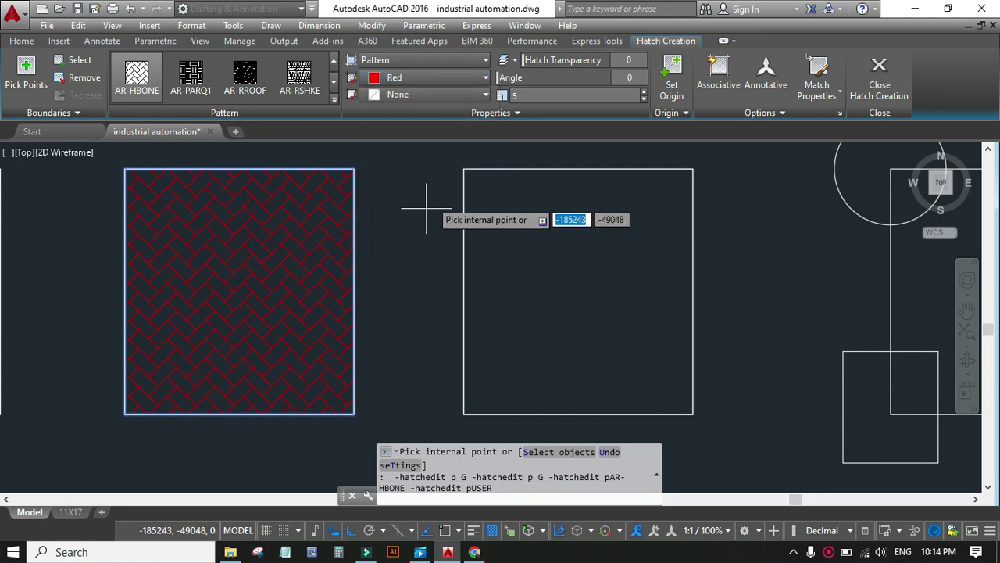
pyautogui.click(487, 96)
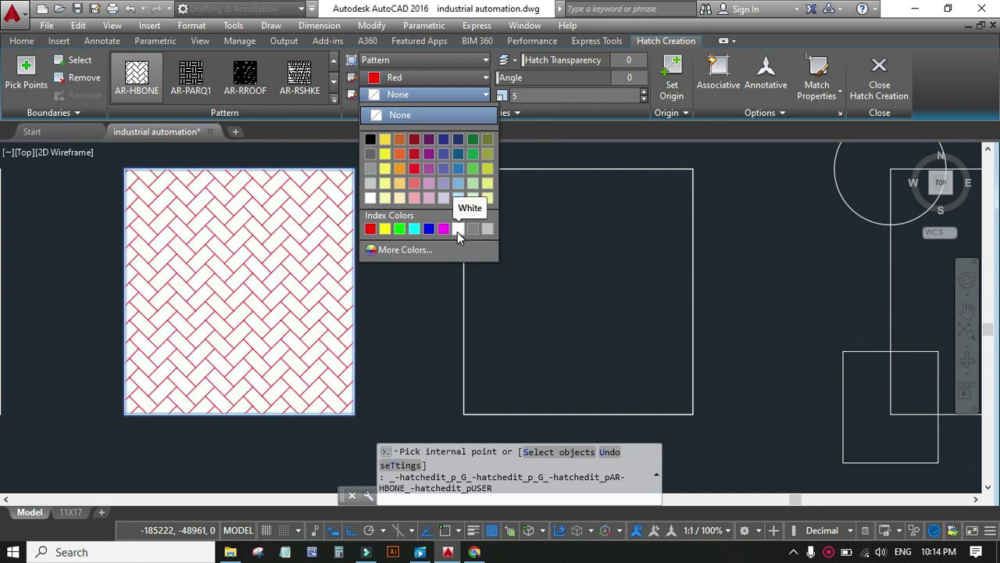
pyautogui.click(415, 229)
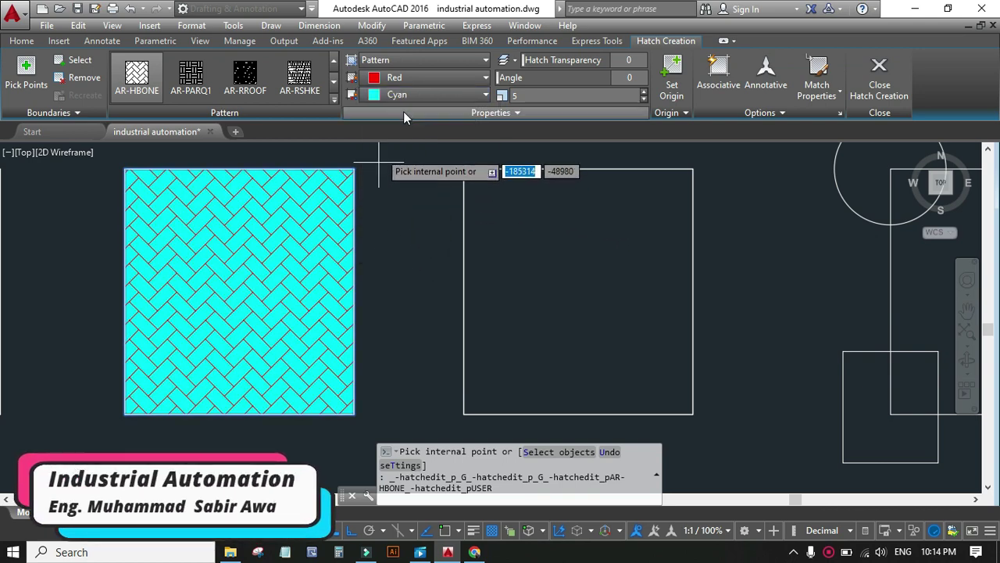
# - Reset the hatch background to None and the hatch colour to ByLayer
pyautogui.click(444, 96)
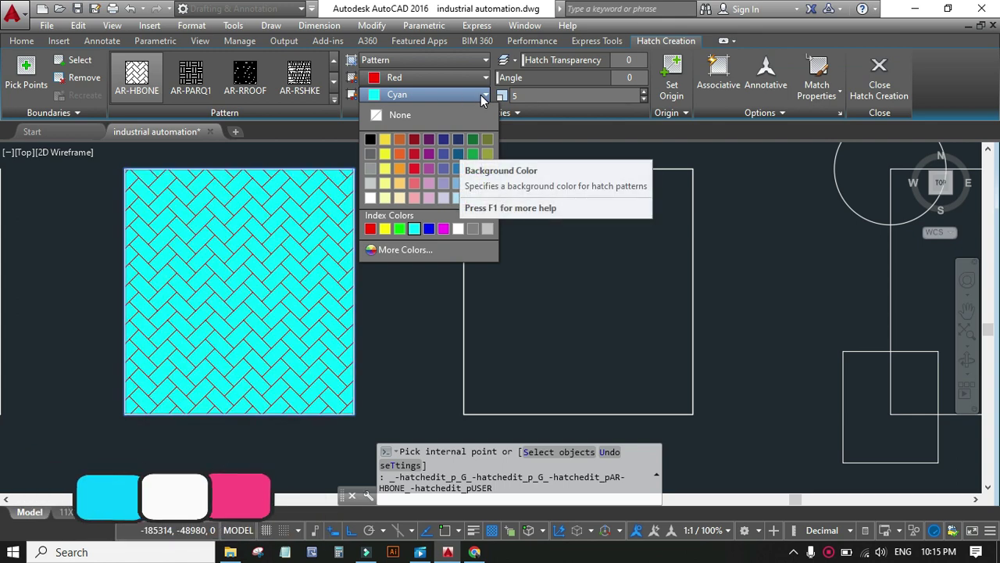
pyautogui.click(411, 115)
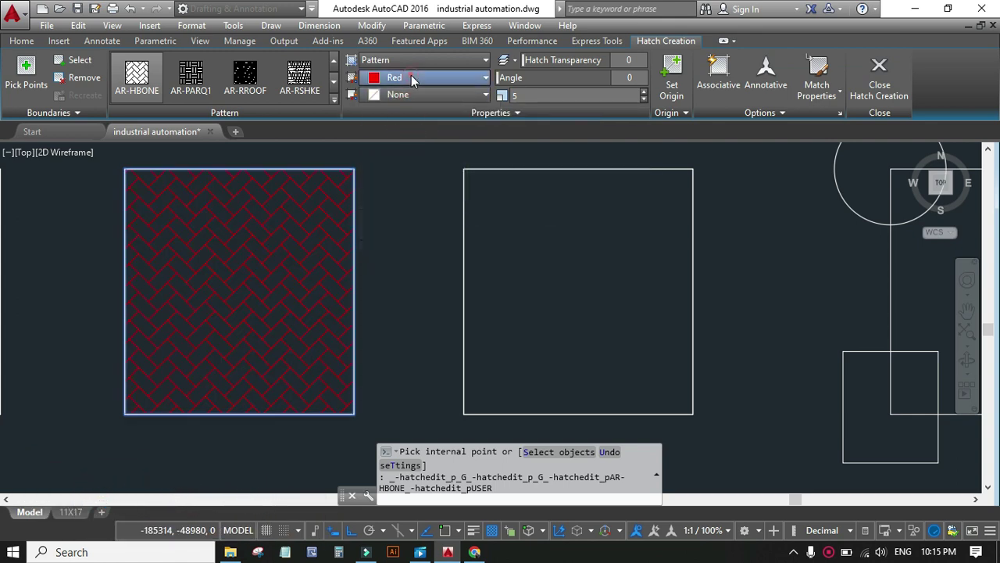
pyautogui.click(406, 78)
pyautogui.click(402, 97)
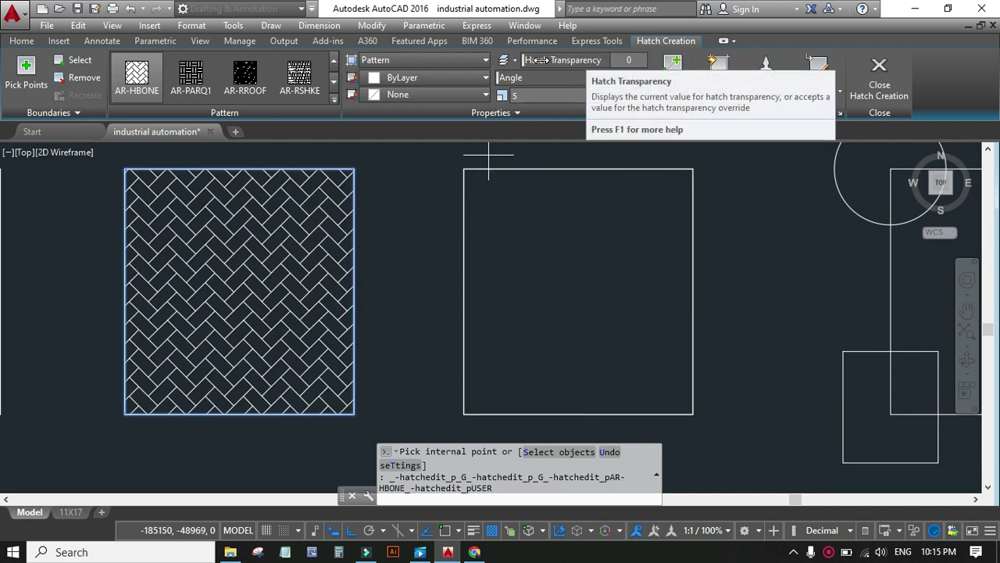
# - Set the herringbone hatch's transparency to 49 and turn off the transparency display for the drawing
pyautogui.moveTo(561, 60); pyautogui.dragTo(669, 67)
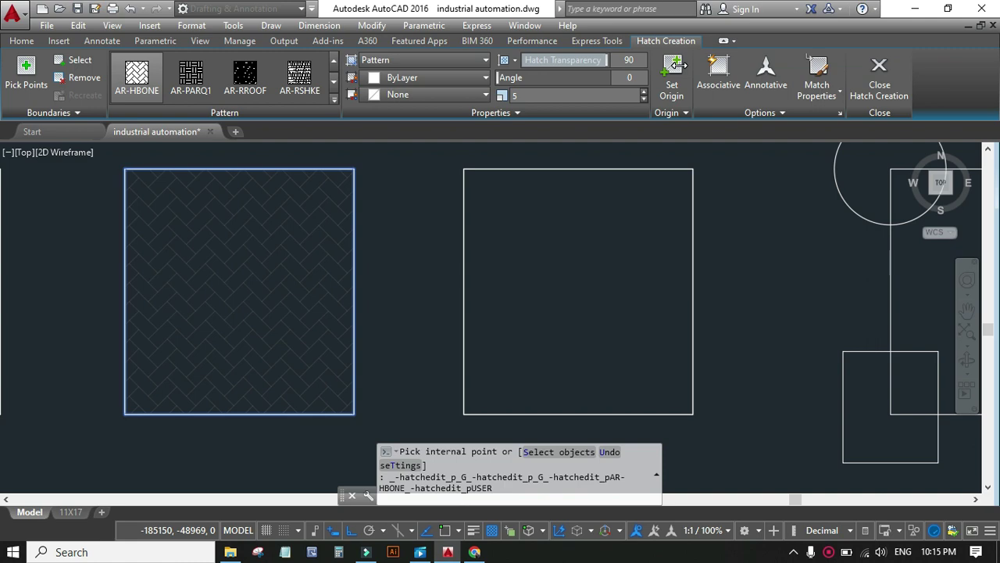
pyautogui.moveTo(677, 66)
pyautogui.mouseDown()
pyautogui.moveTo(569, 72)
pyautogui.moveTo(607, 60)
pyautogui.mouseUp()
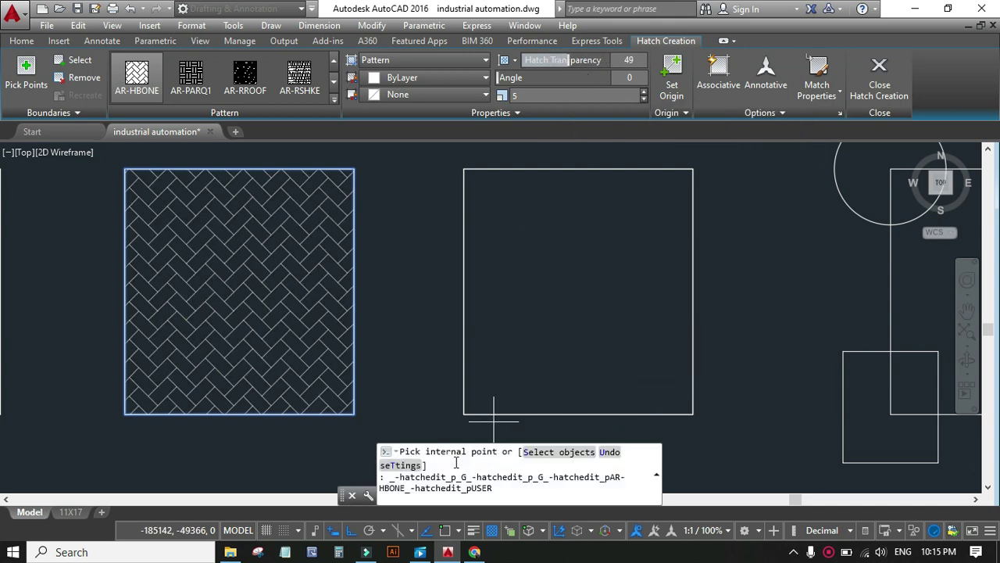
pyautogui.click(493, 533)
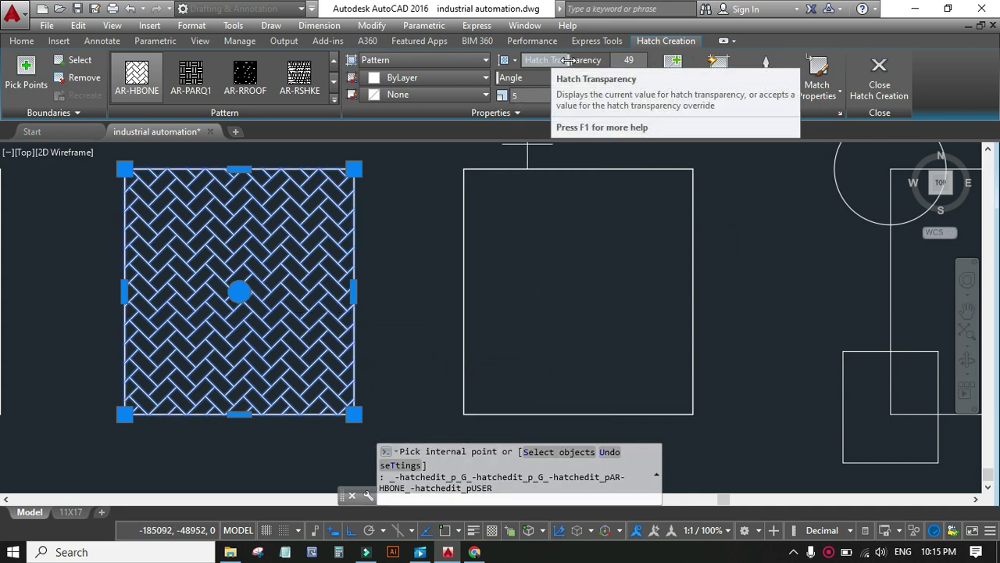
# - Turn the transparency display back on, raise the herringbone hatch's transparency to 90, and return it to 0
pyautogui.moveTo(566, 61)
pyautogui.mouseDown()
pyautogui.moveTo(500, 60)
pyautogui.moveTo(624, 60)
pyautogui.mouseUp()
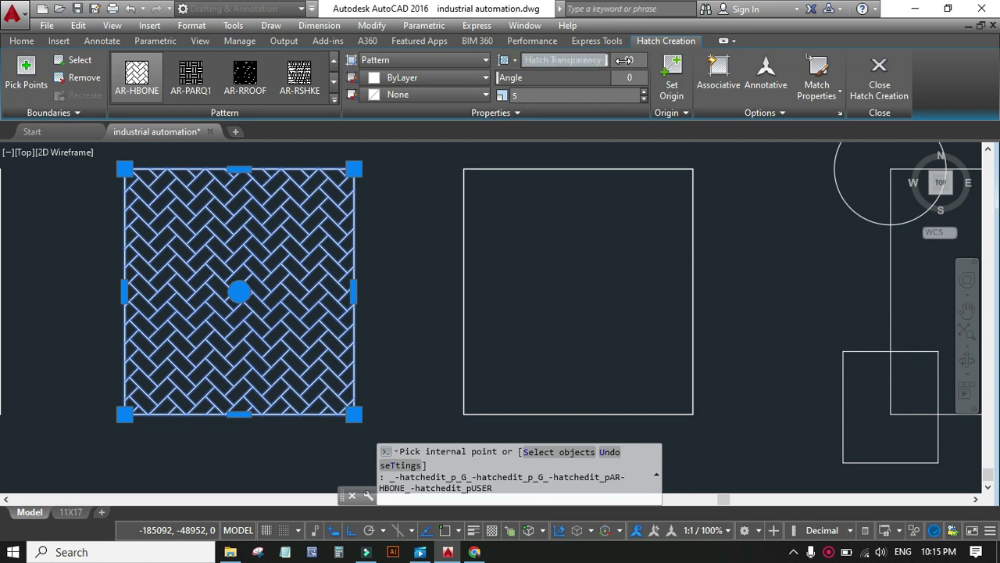
pyautogui.click(492, 531)
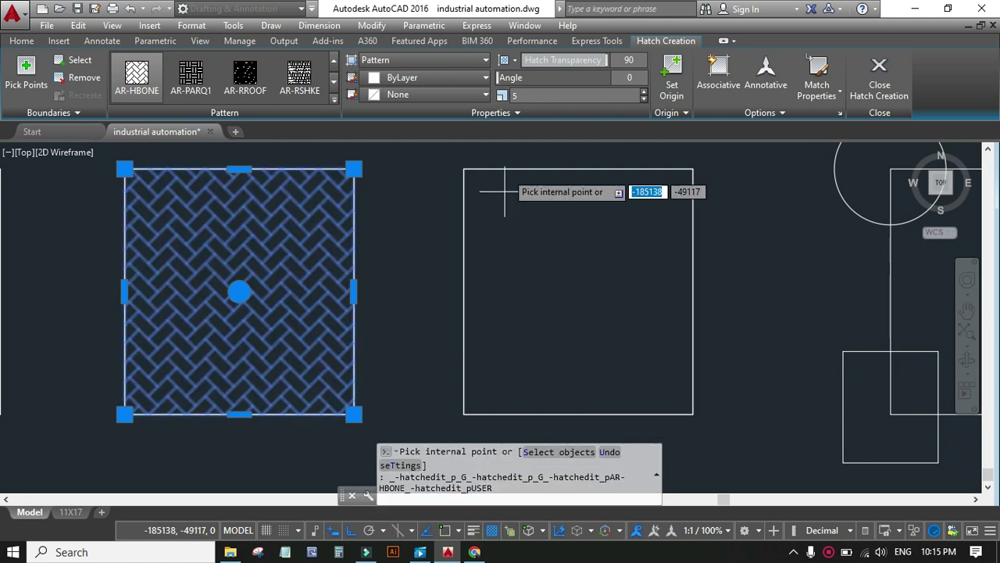
pyautogui.moveTo(606, 61); pyautogui.dragTo(528, 61)
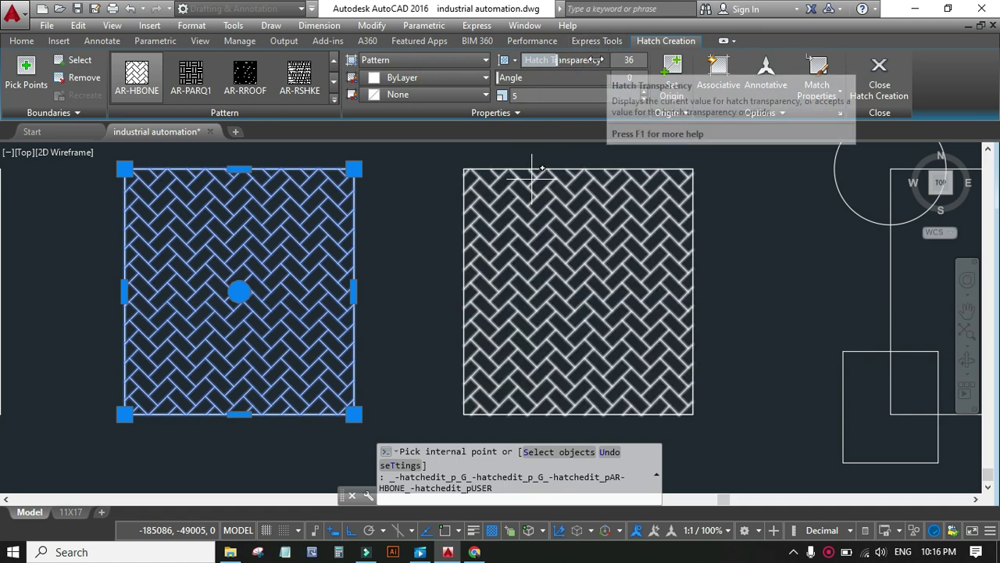
pyautogui.moveTo(560, 60); pyautogui.dragTo(508, 62)
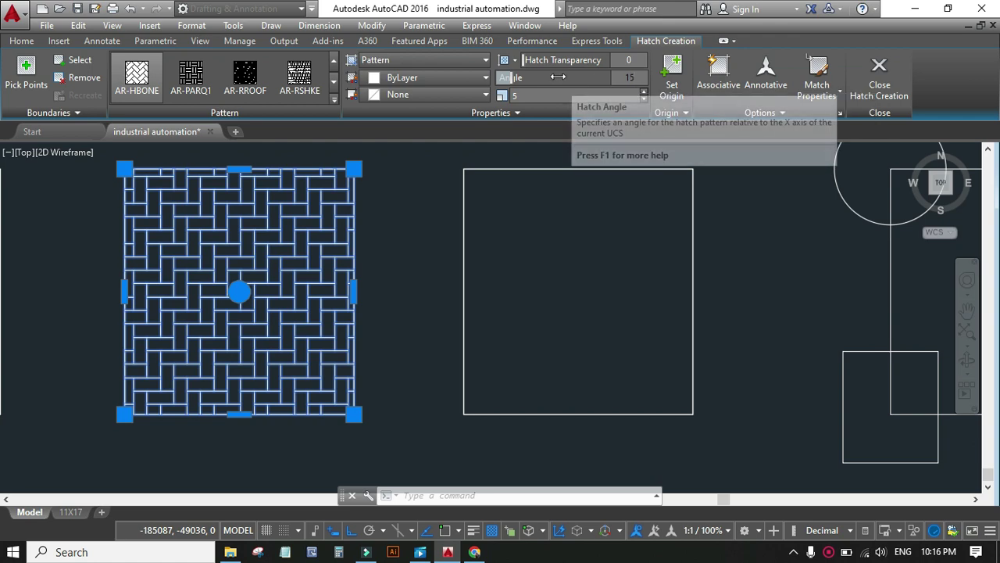
# - Reset the herringbone hatch's angle to 0
pyautogui.click(558, 77)
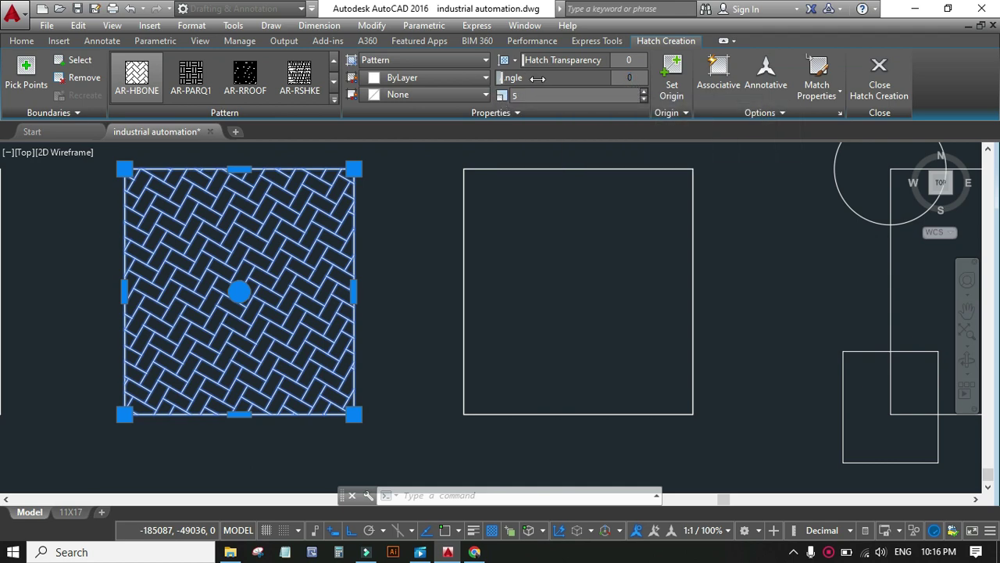
pyautogui.moveTo(538, 78); pyautogui.dragTo(536, 79)
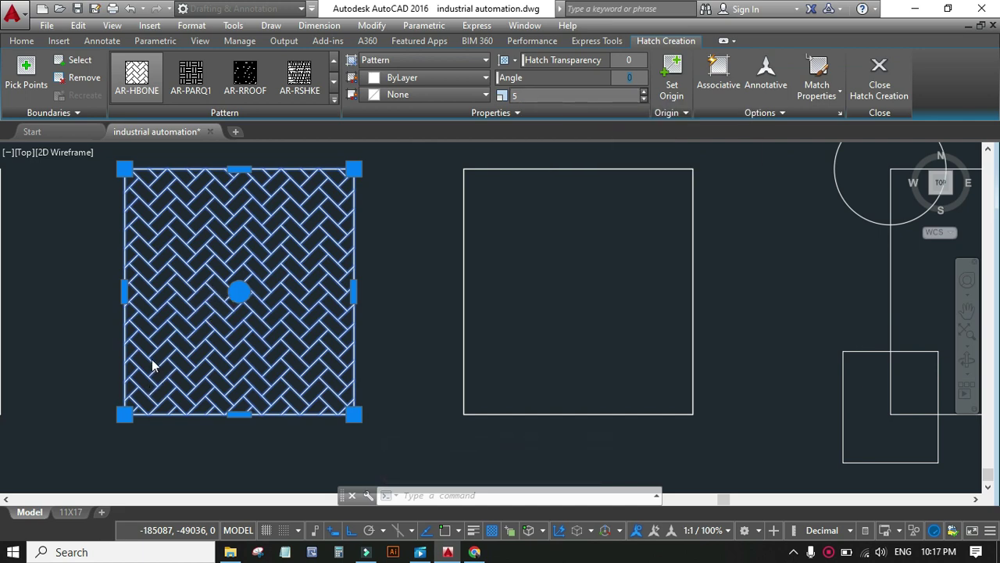
# - Enlarge the herringbone pattern in the hatched square by setting its scale to 10
pyautogui.click(643, 100)
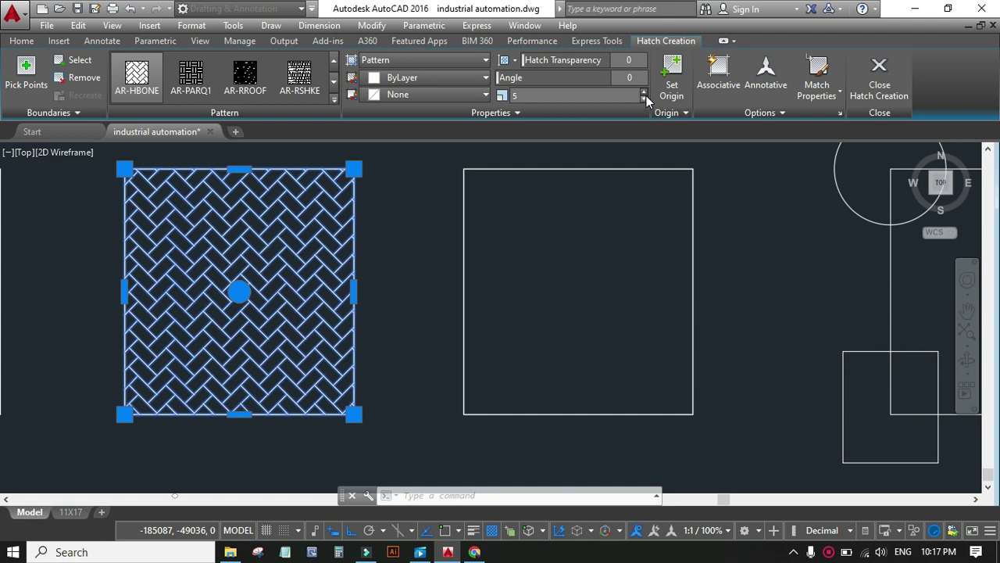
pyautogui.click(643, 90)
pyautogui.click(643, 90)
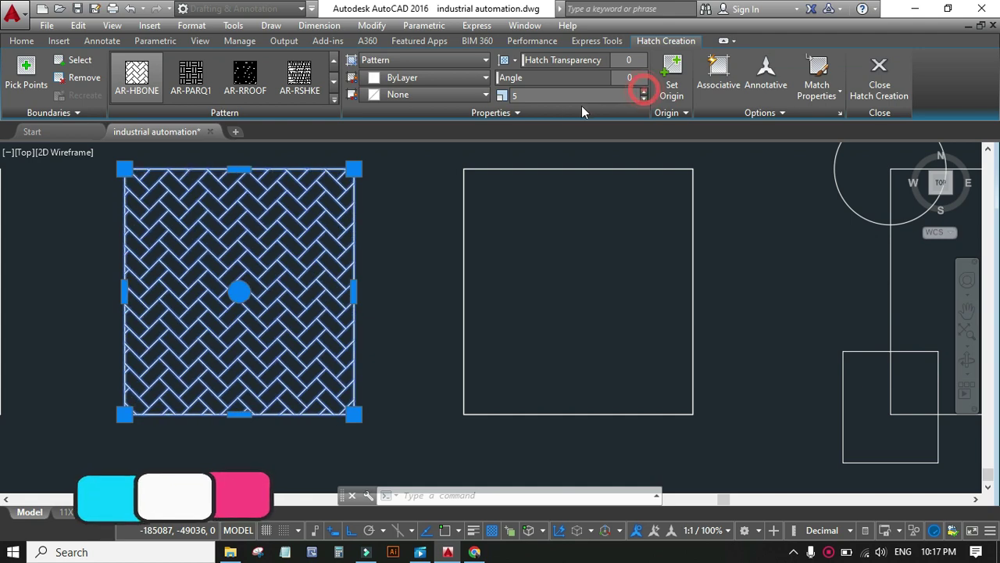
pyautogui.click(518, 94)
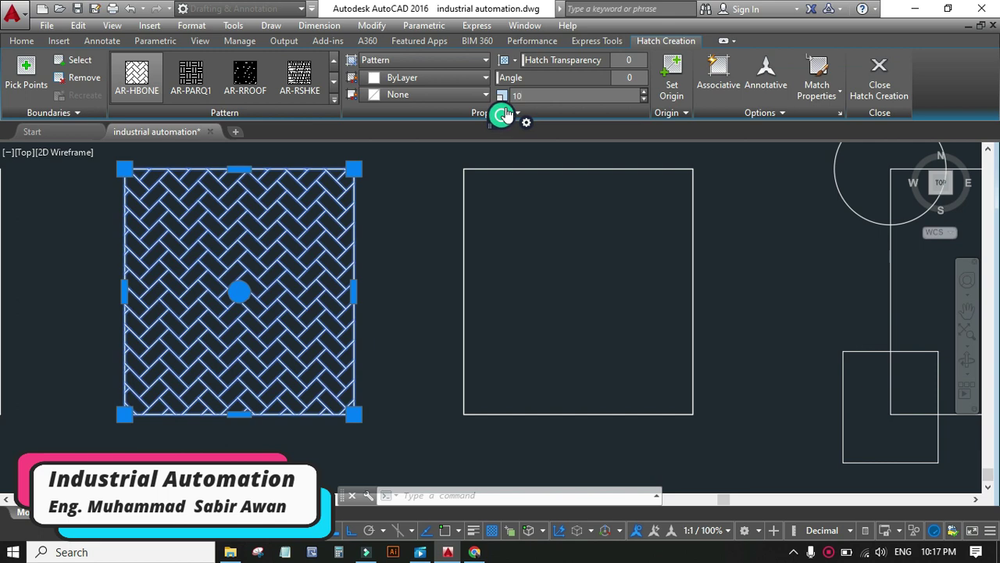
pyautogui.click(552, 95)
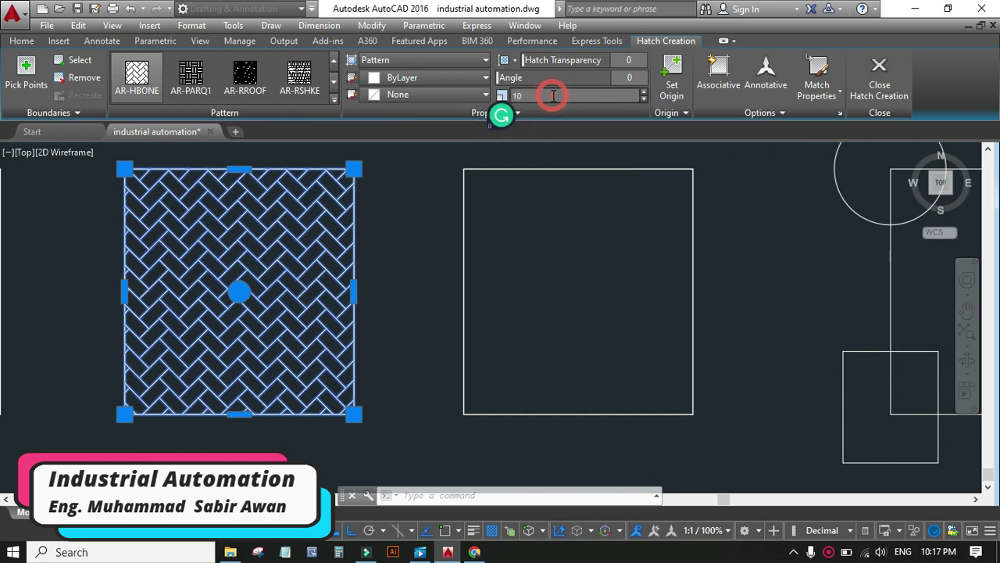
pyautogui.click(553, 78)
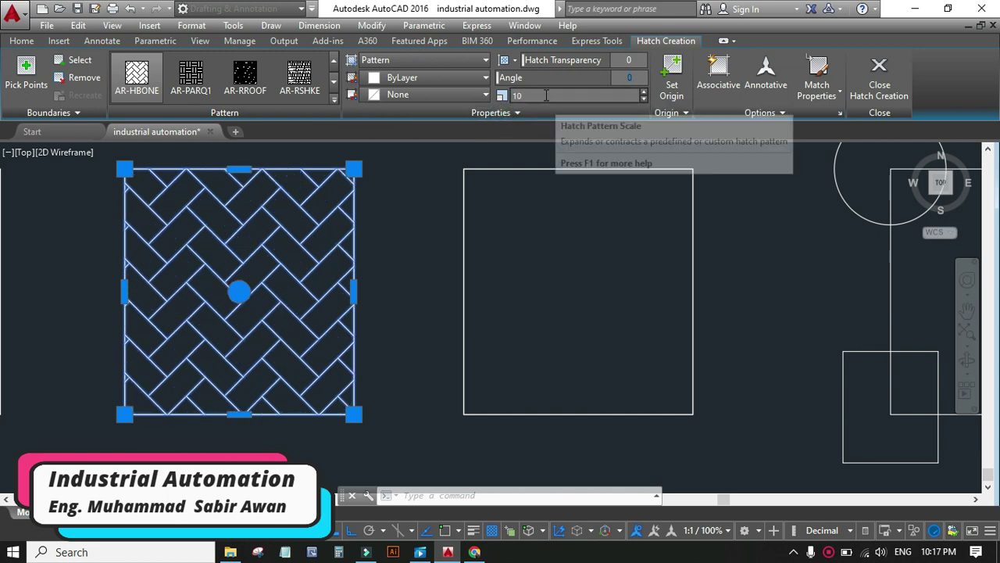
# - Set the herringbone hatch's pattern scale to 5
pyautogui.click(544, 95)
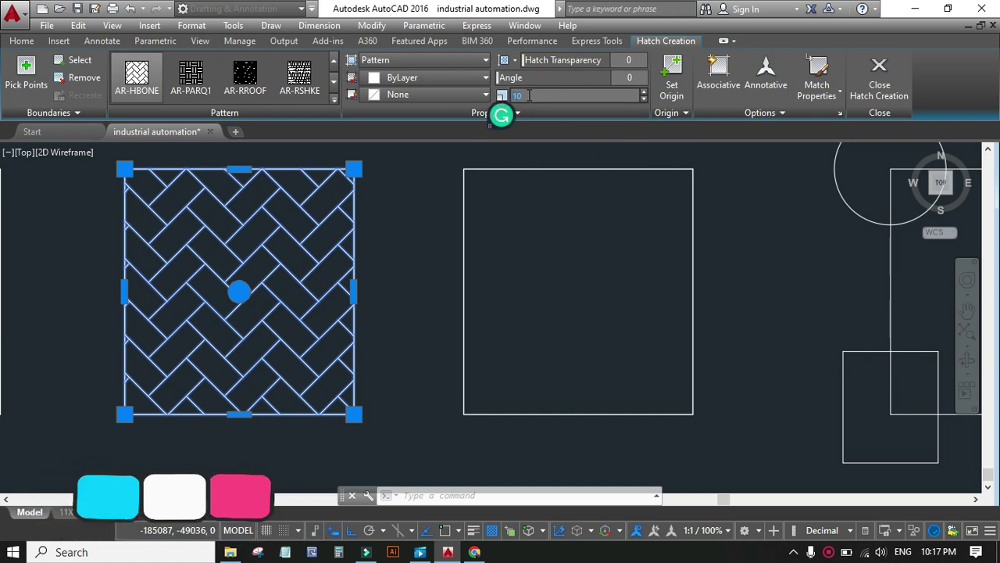
pyautogui.write('5')
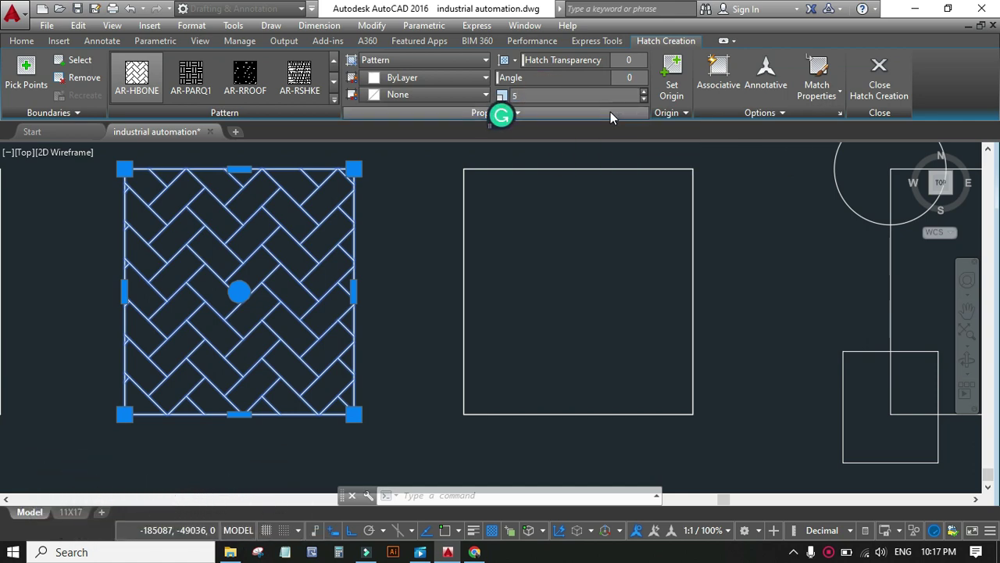
pyautogui.click(574, 77)
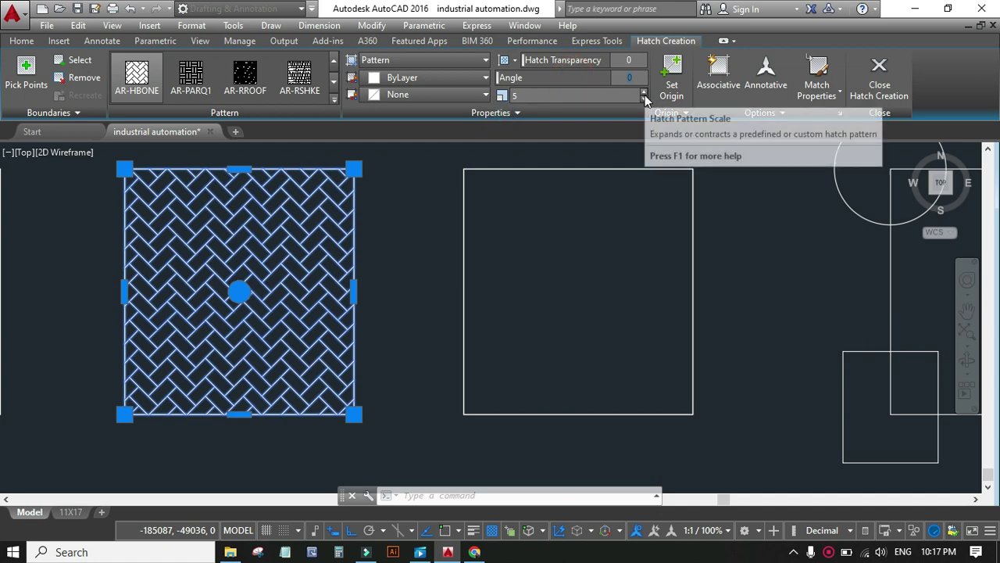
pyautogui.click(522, 96)
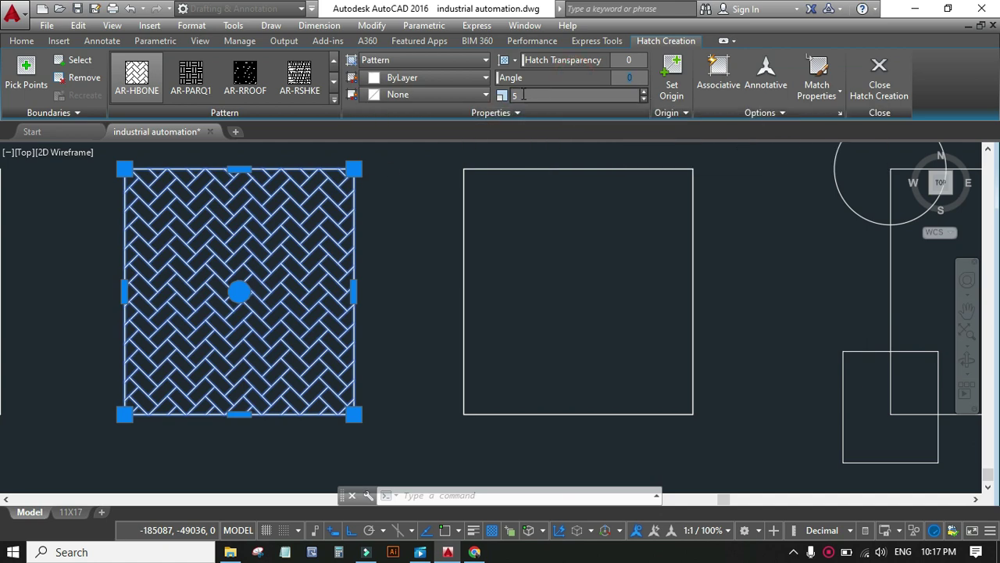
pyautogui.click(522, 96)
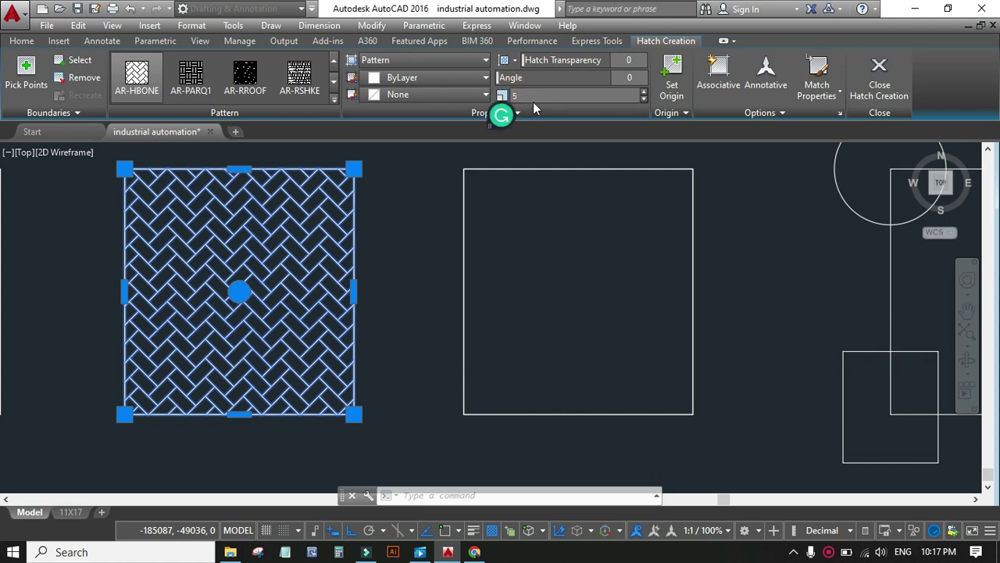
pyautogui.click(525, 95)
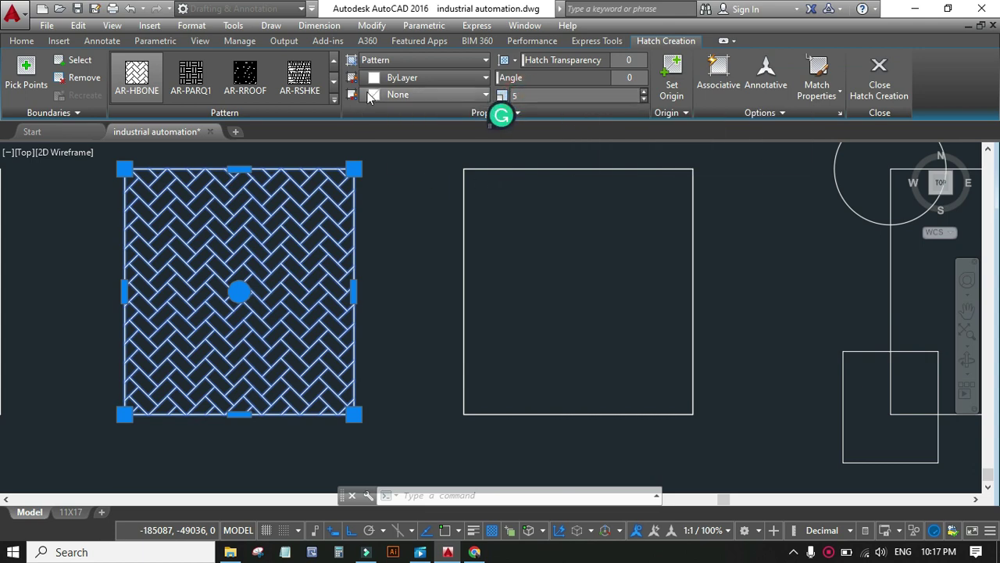
pyautogui.click(567, 129)
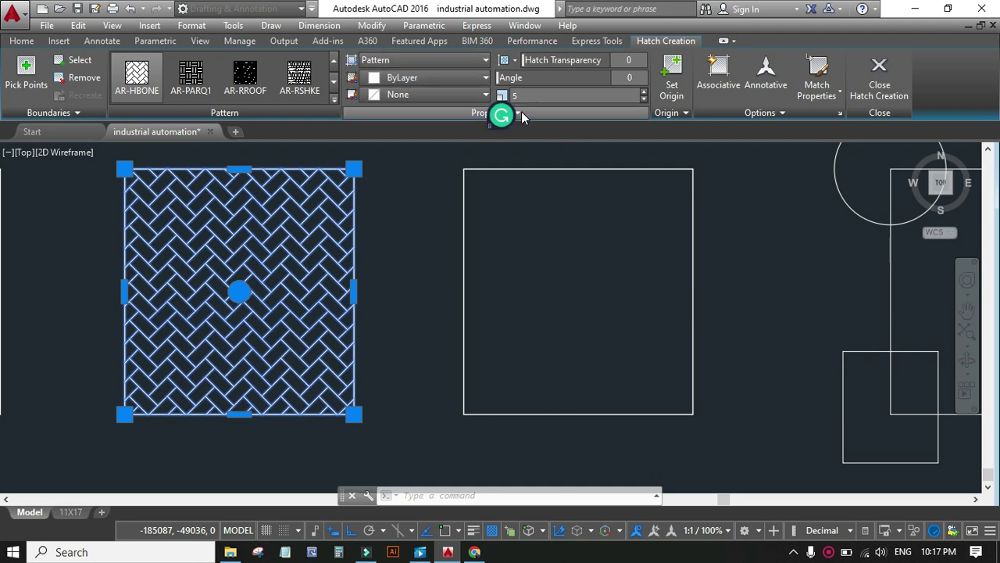
# - Choose the layer named hatch as the layer for the herringbone hatch
pyautogui.click(520, 113)
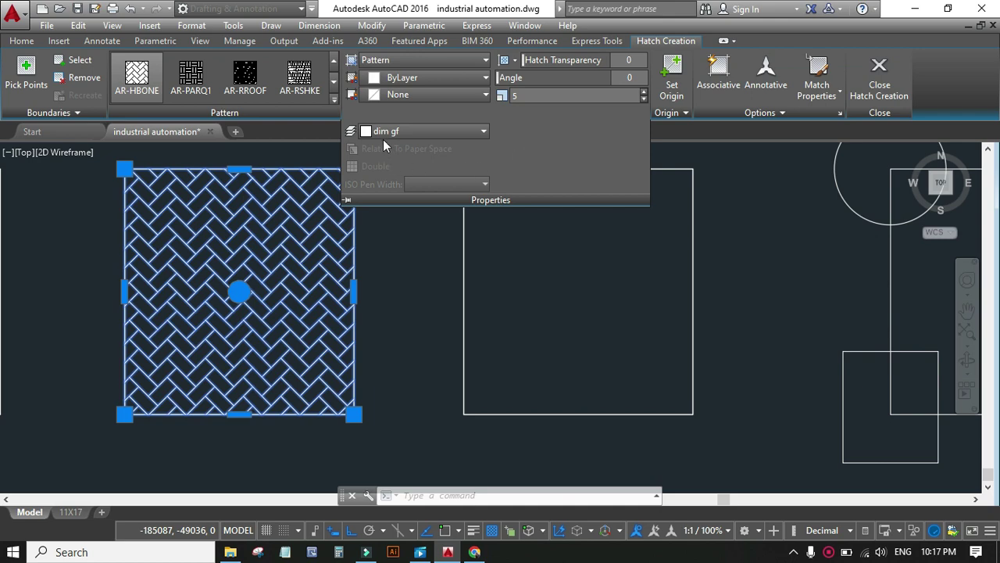
pyautogui.click(484, 131)
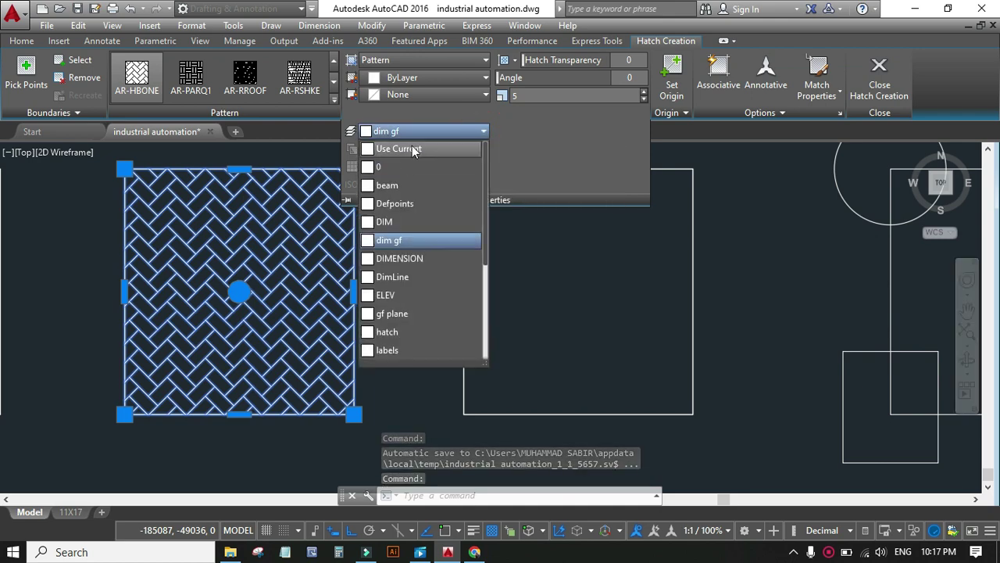
pyautogui.click(388, 334)
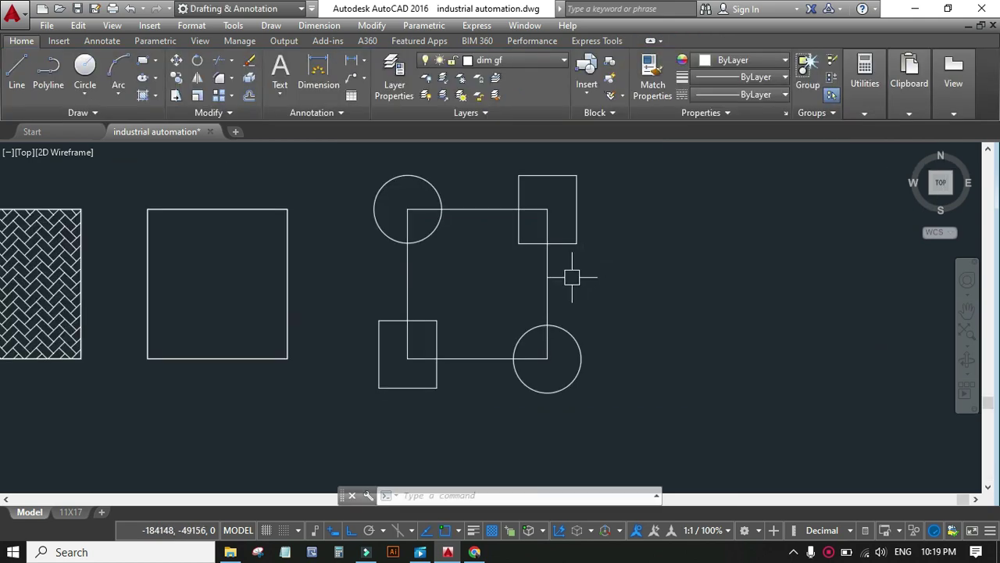
# - Hatch the central area of the square overlapped by circles and small rectangles with AR-HBONE at scale 5, picking a point inside it
pyautogui.click(142, 96)
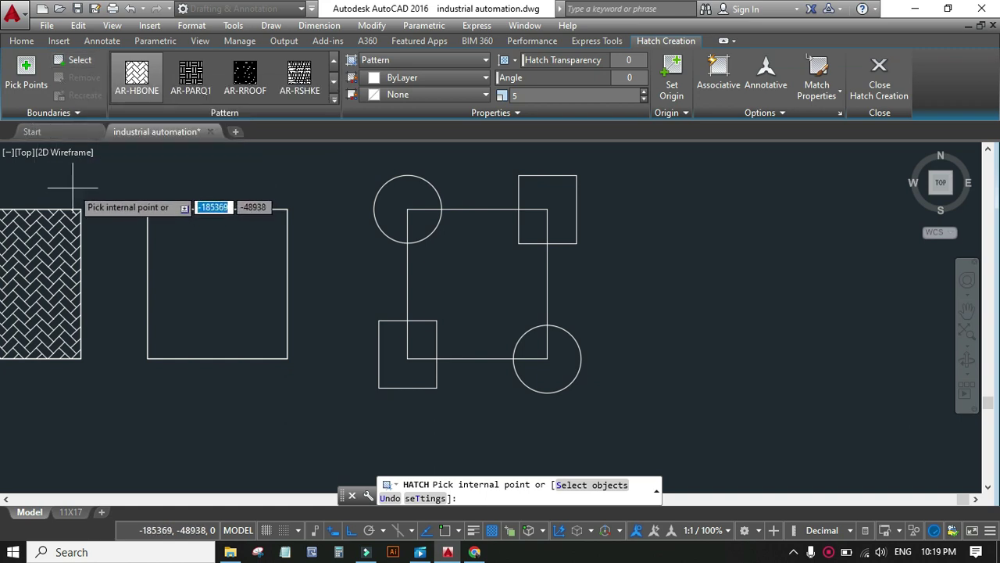
pyautogui.click(27, 69)
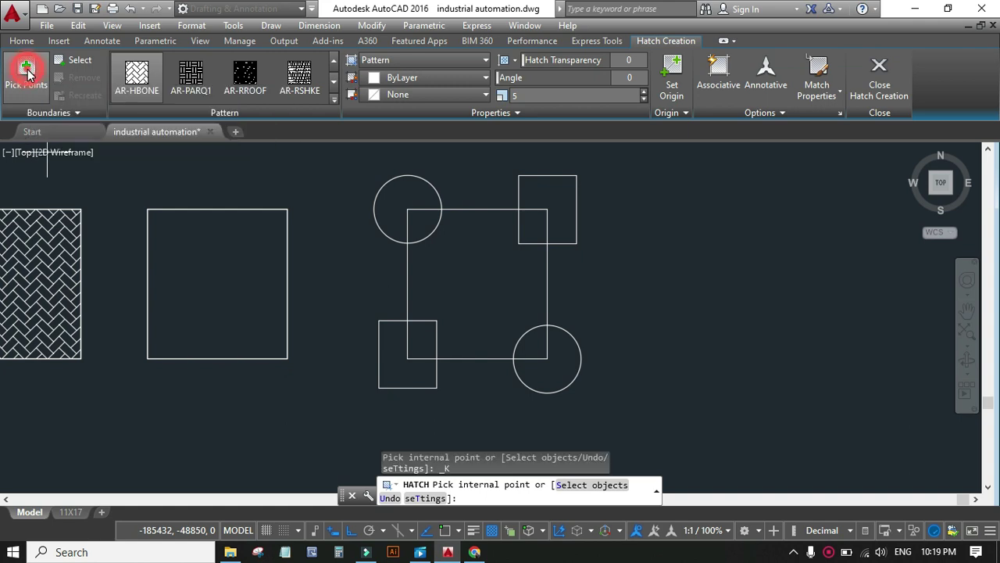
pyautogui.click(465, 283)
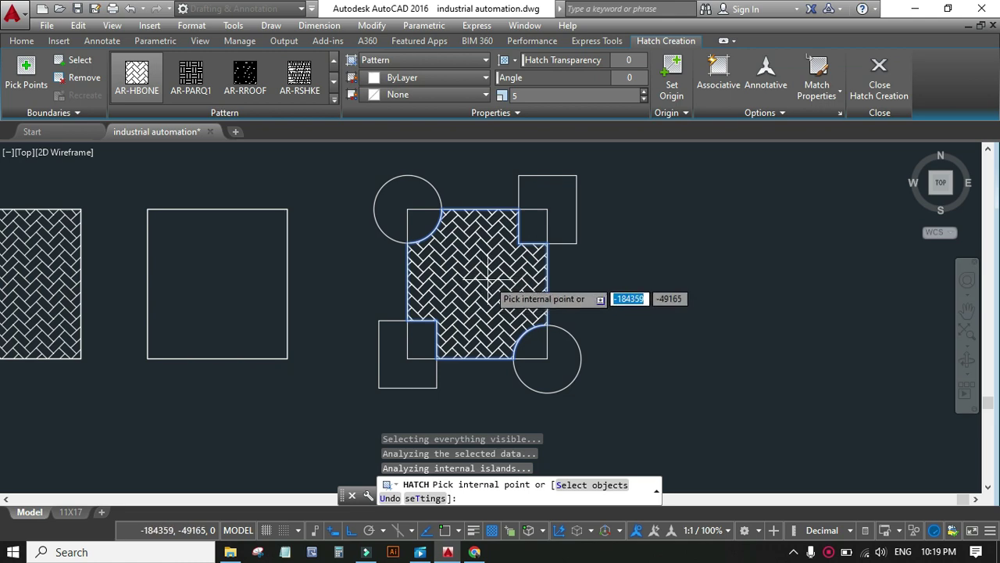
pyautogui.press('Return')
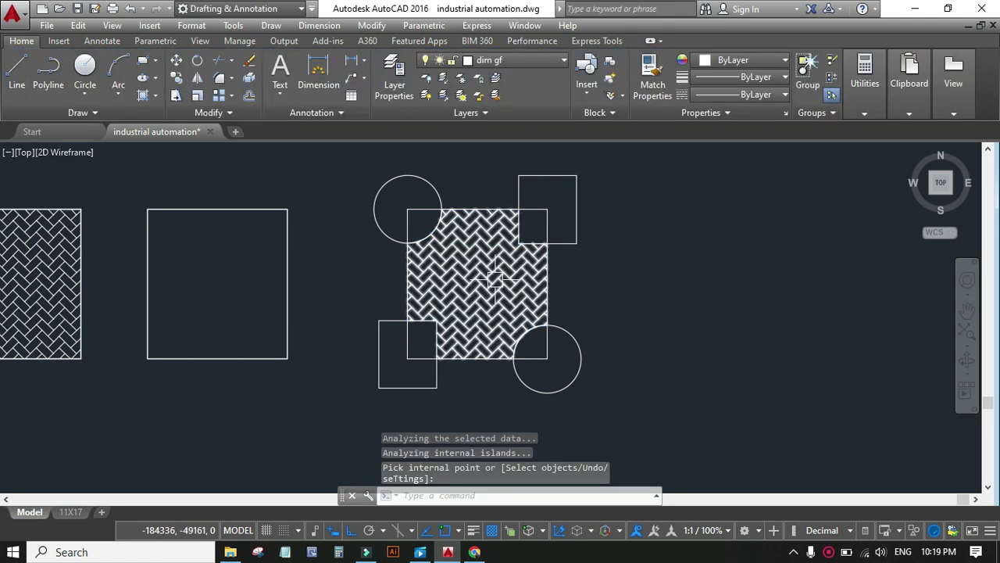
# - Select the hatch in the overlapped square's central area and undo its creation
pyautogui.press('Return')
pyautogui.click(494, 279)
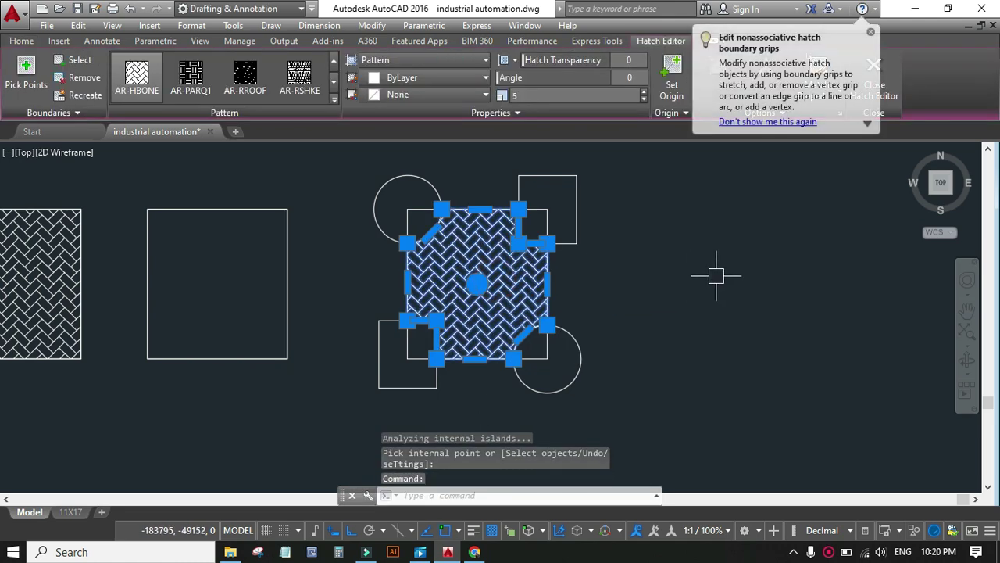
pyautogui.hotkey('ctrl', 'z')
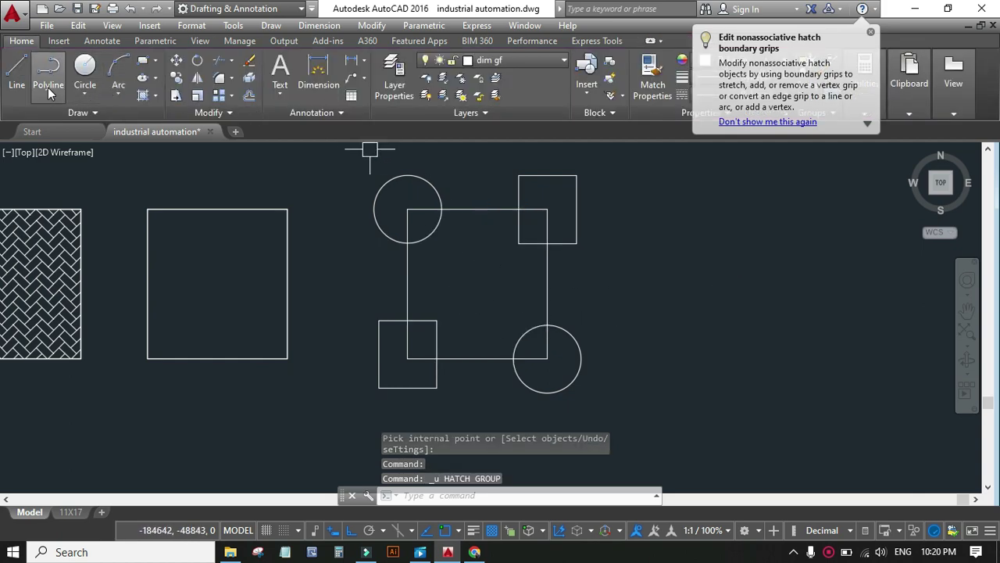
# - Start an AR-HBONE hatch and pick the central area plus the outer parts of both small rectangles and both circles
pyautogui.click(145, 96)
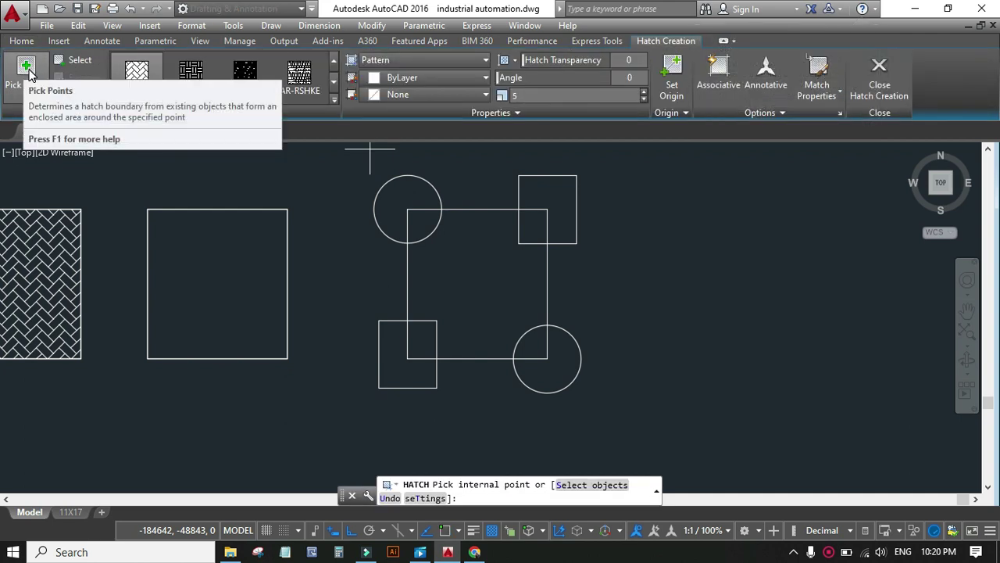
pyautogui.click(28, 69)
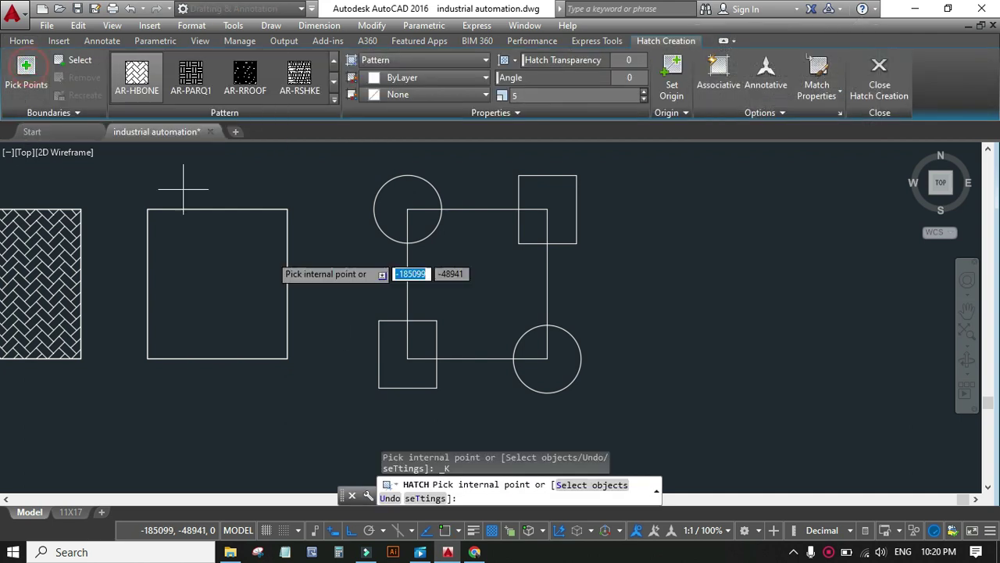
pyautogui.click(394, 372)
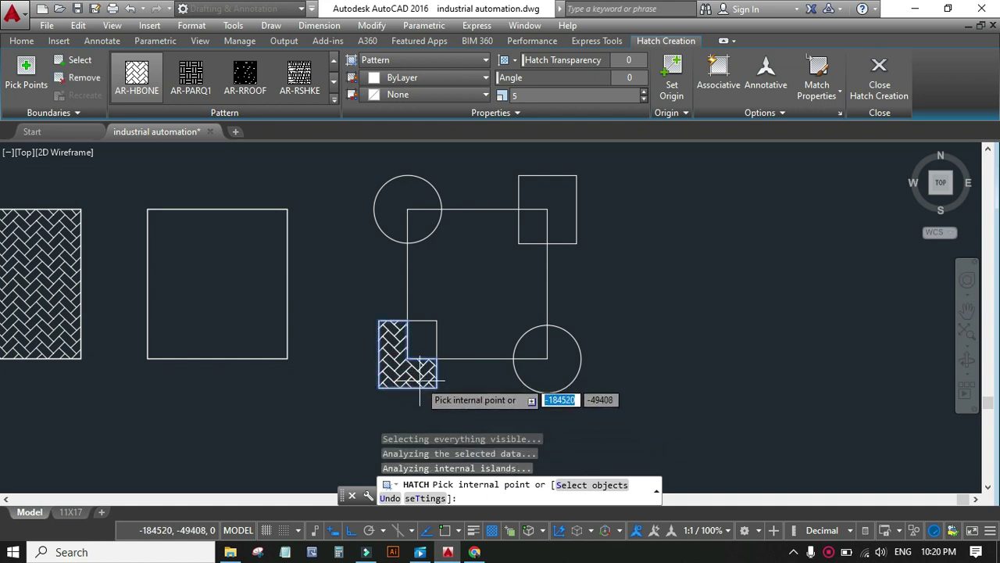
pyautogui.click(556, 196)
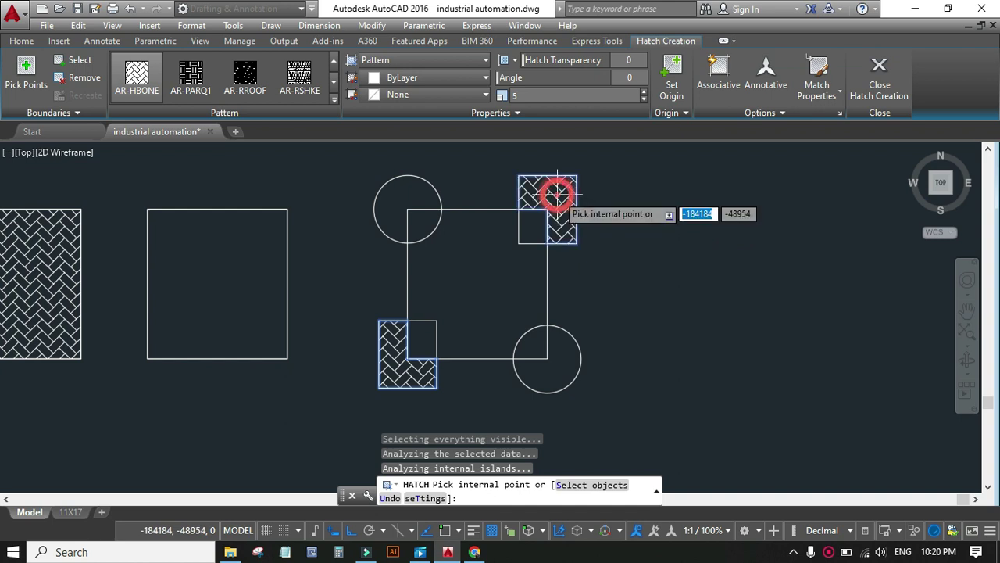
pyautogui.click(504, 269)
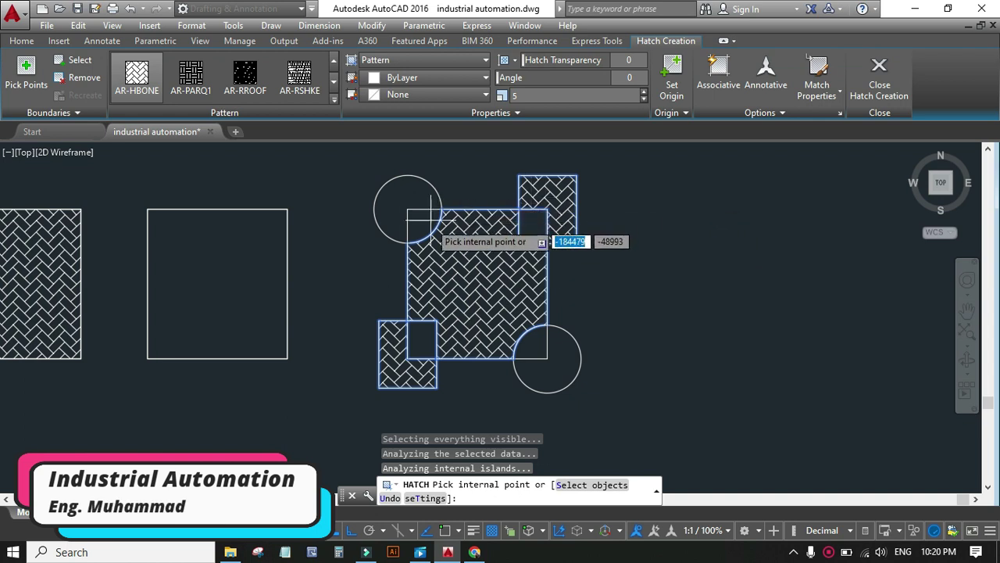
pyautogui.click(568, 373)
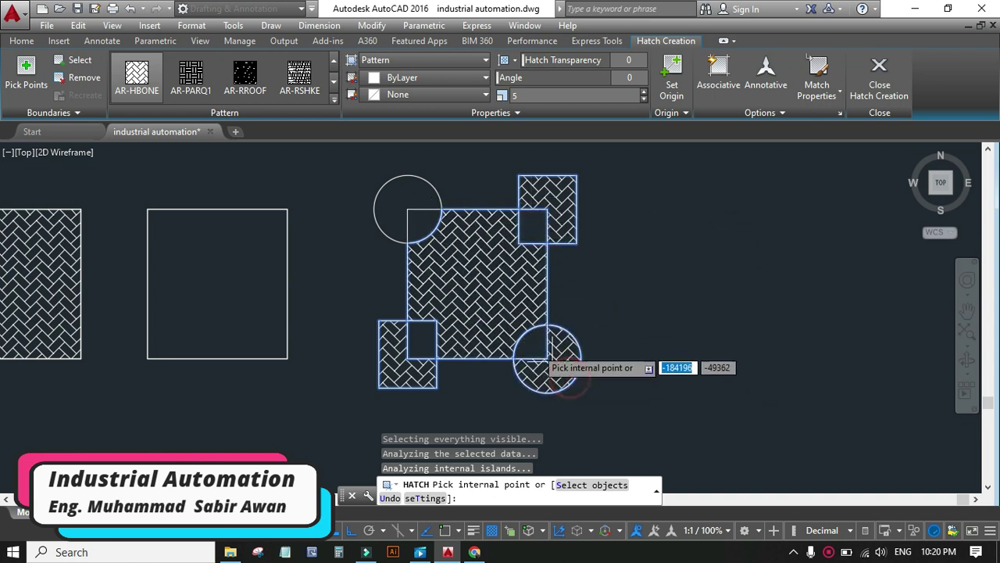
pyautogui.click(399, 196)
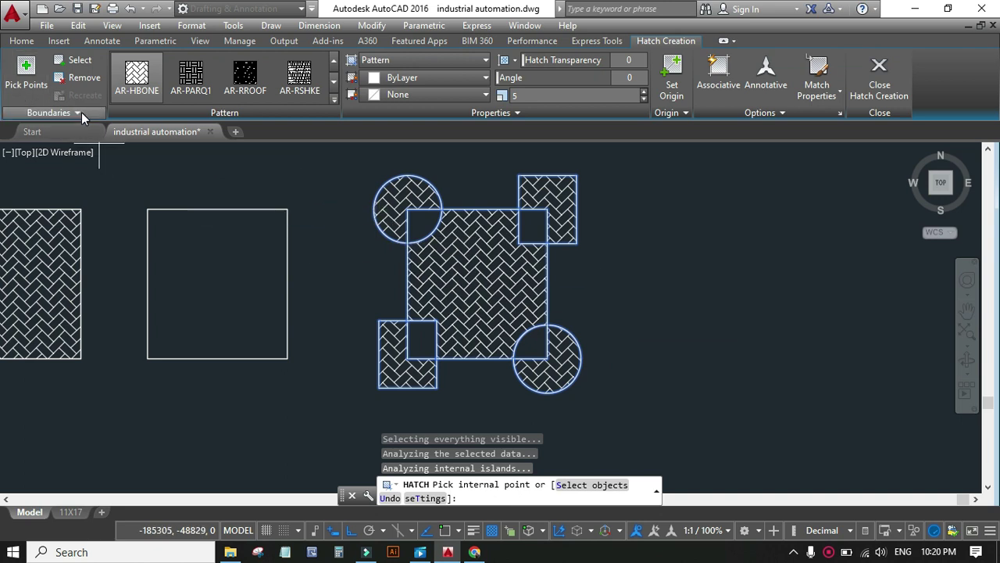
# - Undo the latest picked hatch areas, keeping only the L-shaped area in the lower-left small rectangle
pyautogui.hotkey('ctrl', 'z')
pyautogui.hotkey('ctrl', 'z')
pyautogui.hotkey('ctrl', 'z')
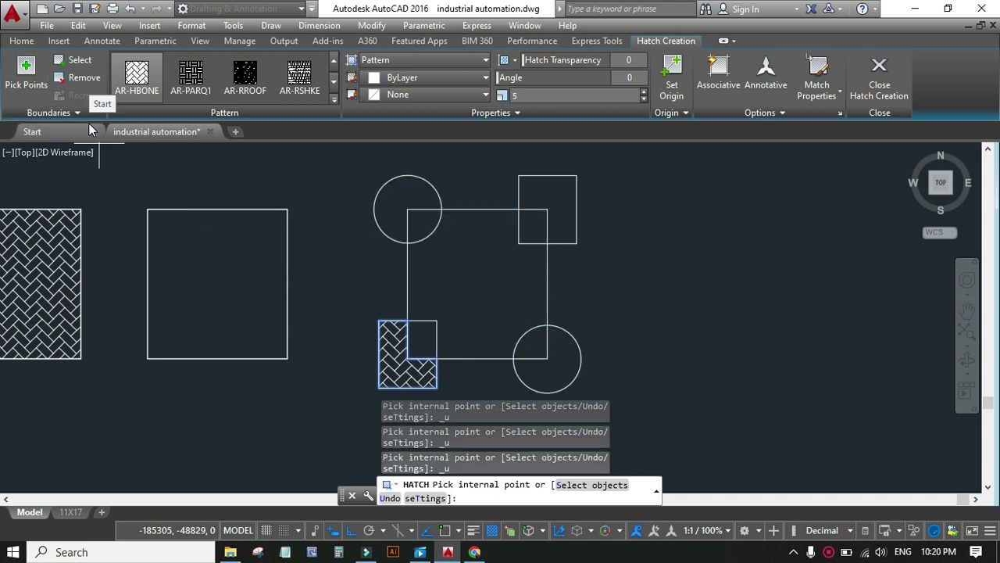
# - Clear the remaining picked area and hatch the whole large square with AR-HBONE at scale 5, selecting its outline as the boundary object
pyautogui.hotkey('ctrl', 'z')
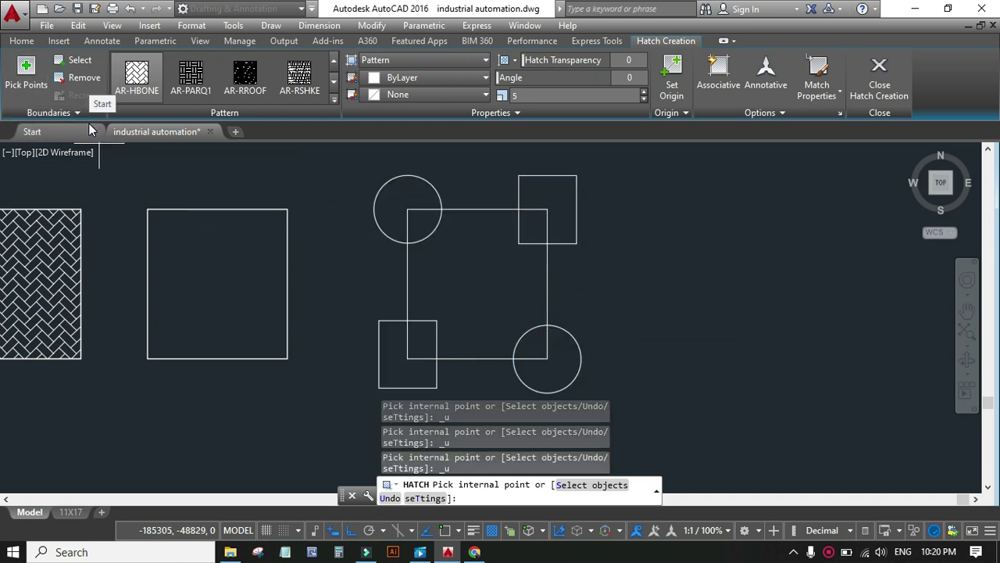
pyautogui.click(79, 61)
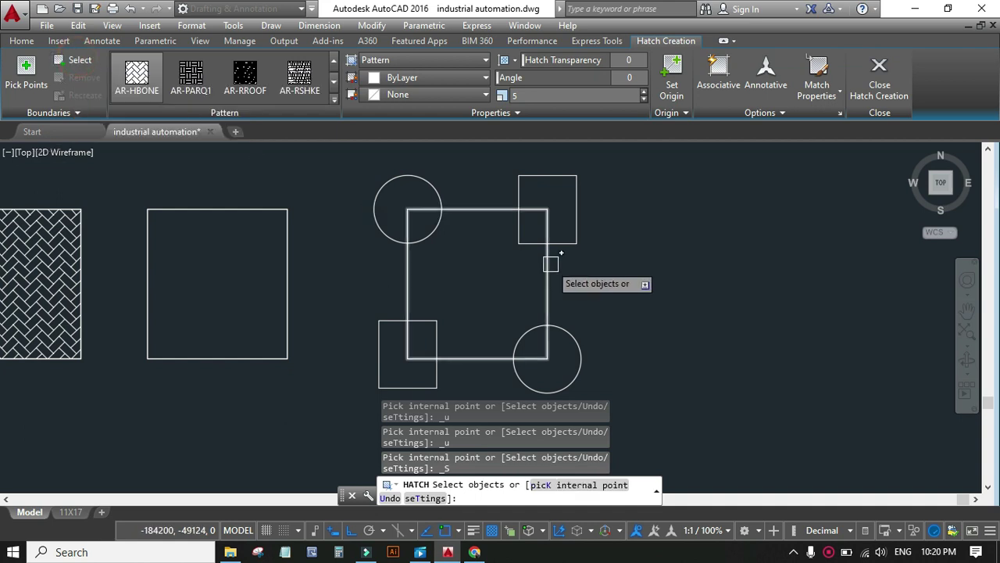
pyautogui.click(575, 218)
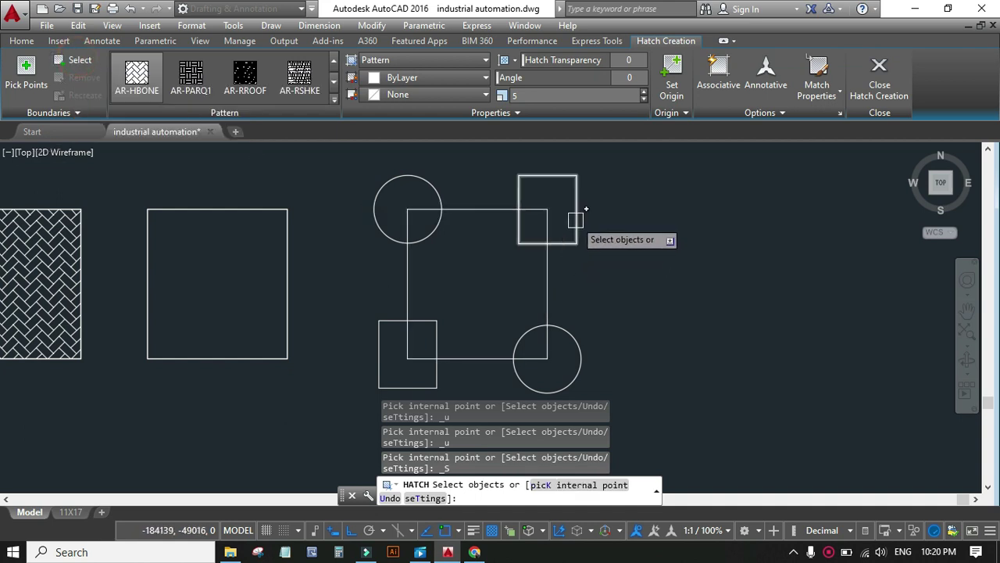
pyautogui.click(422, 172)
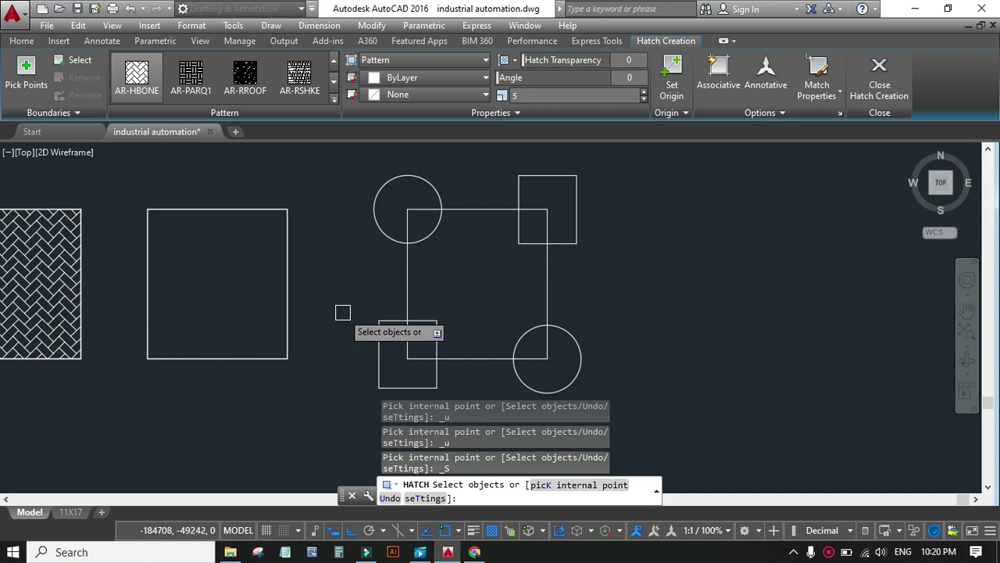
pyautogui.click(477, 206)
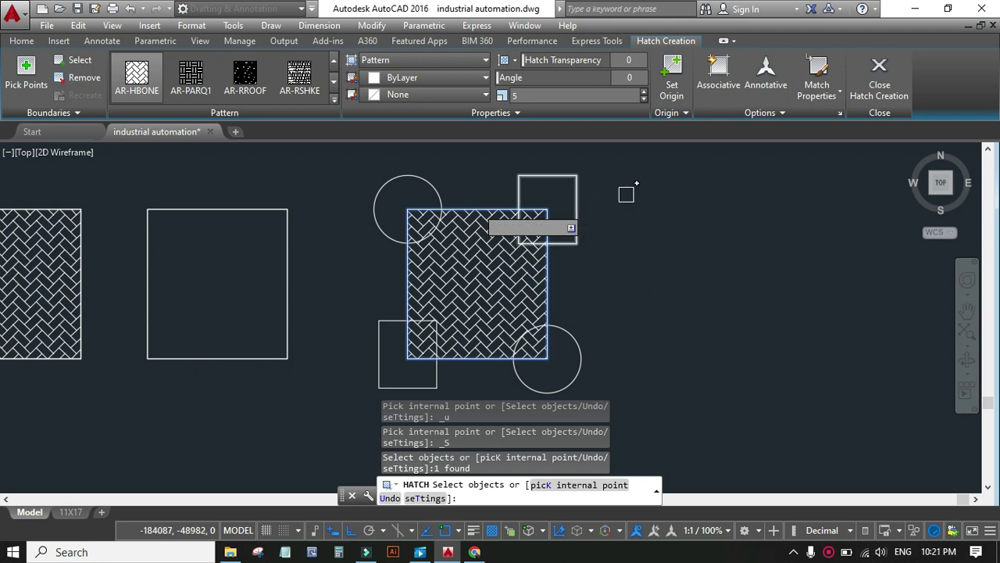
pyautogui.press('Return')
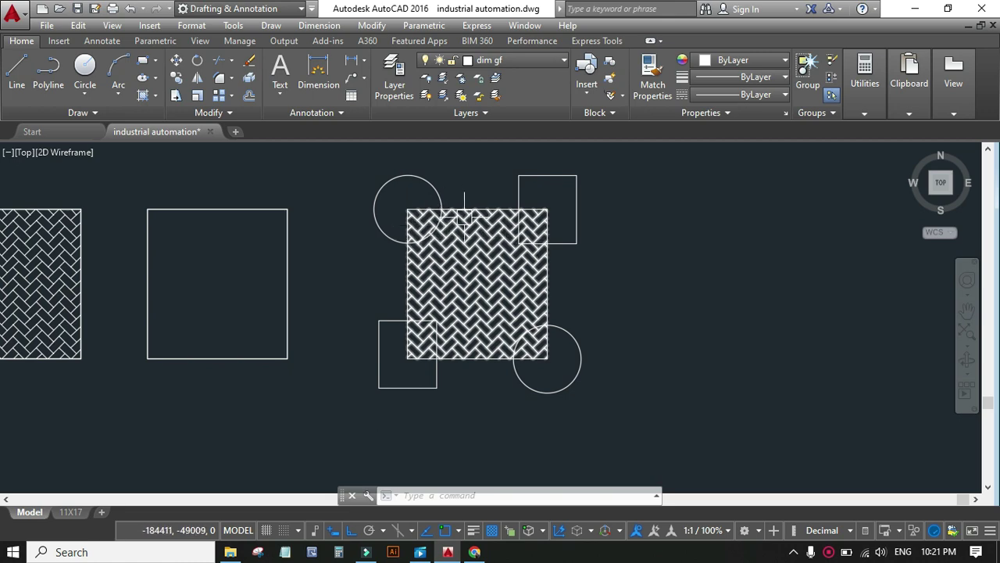
# - Inspect the large square's hatch where the circles and small rectangles overlap it, and undo its creation
pyautogui.scroll(6, 464, 221)
pyautogui.scroll(-2, 467, 216)
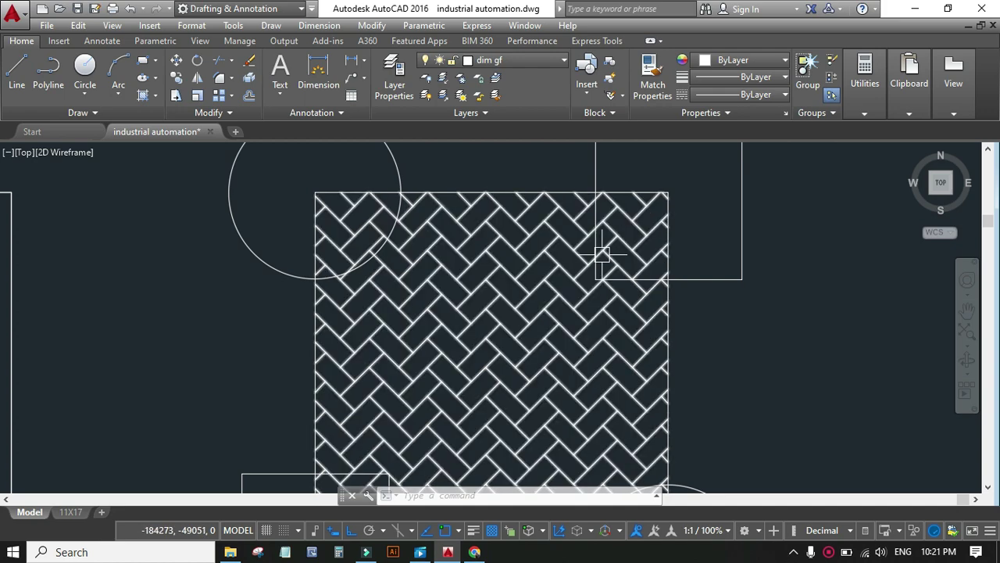
pyautogui.scroll(-5, 582, 238)
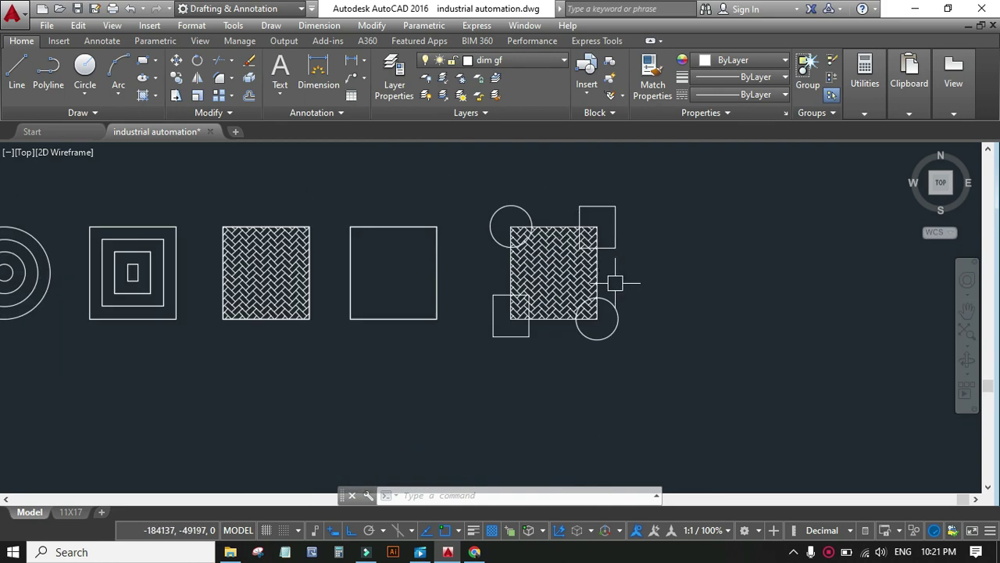
pyautogui.scroll(2, 586, 311)
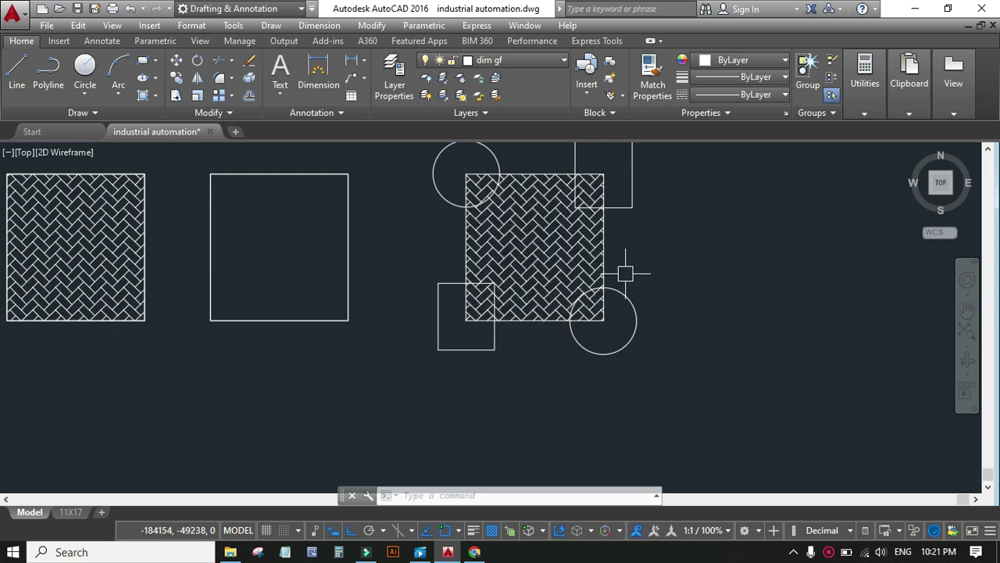
pyautogui.hotkey('ctrl', 'z')
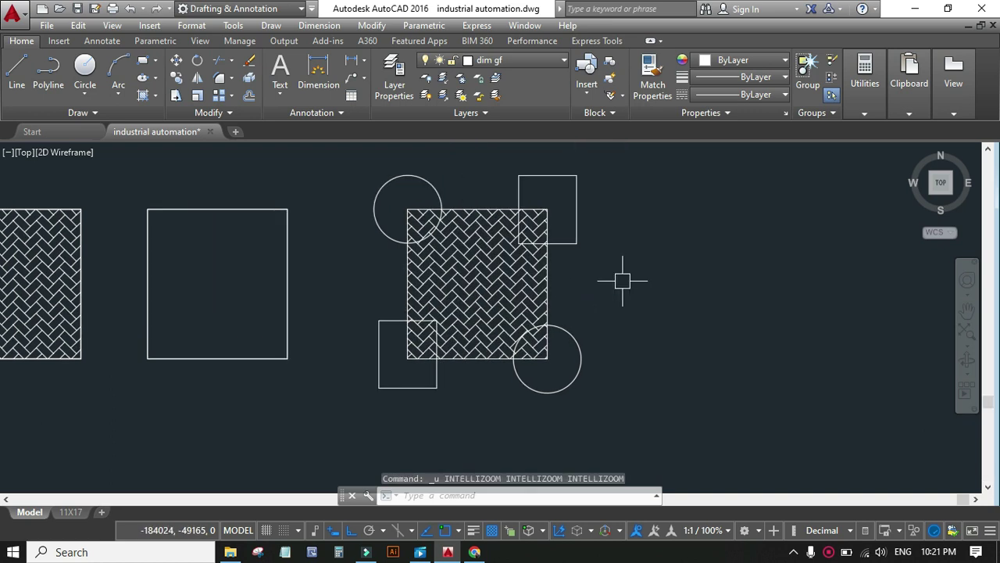
pyautogui.hotkey('ctrl', 'z')
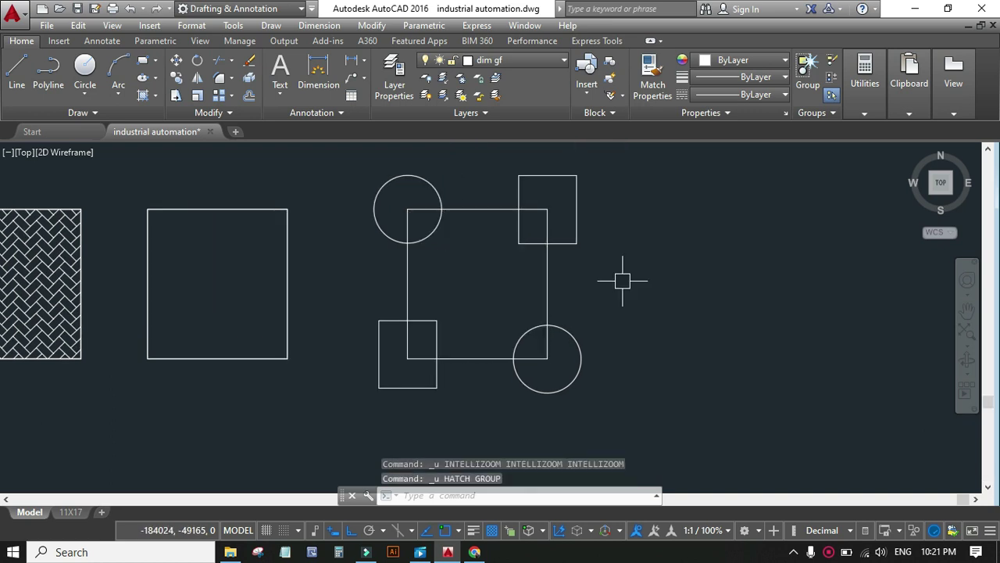
# - Hatch both circles and both small rectangles with AR-HBONE at scale 5, selecting their outlines as boundary objects
pyautogui.click(142, 78)
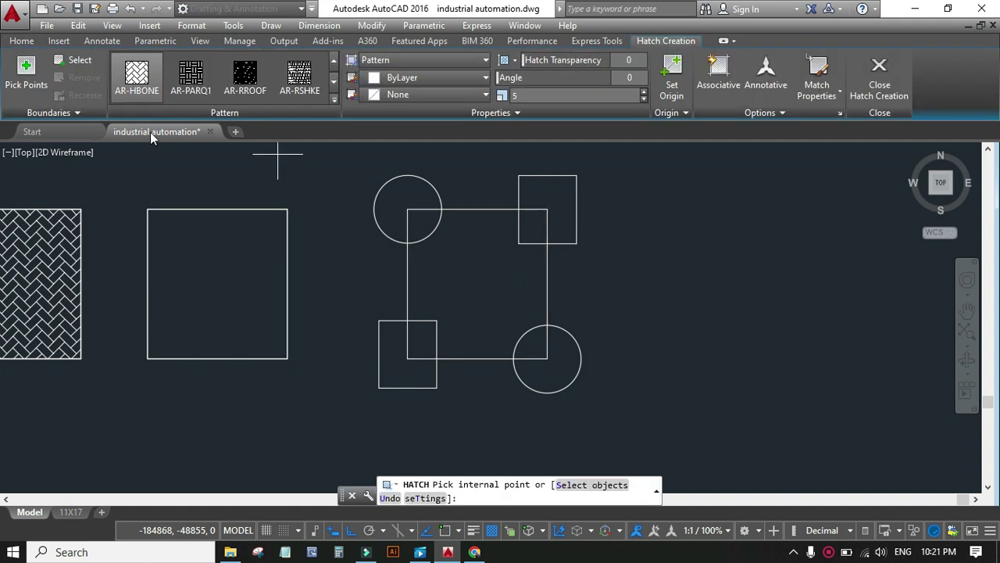
pyautogui.click(78, 63)
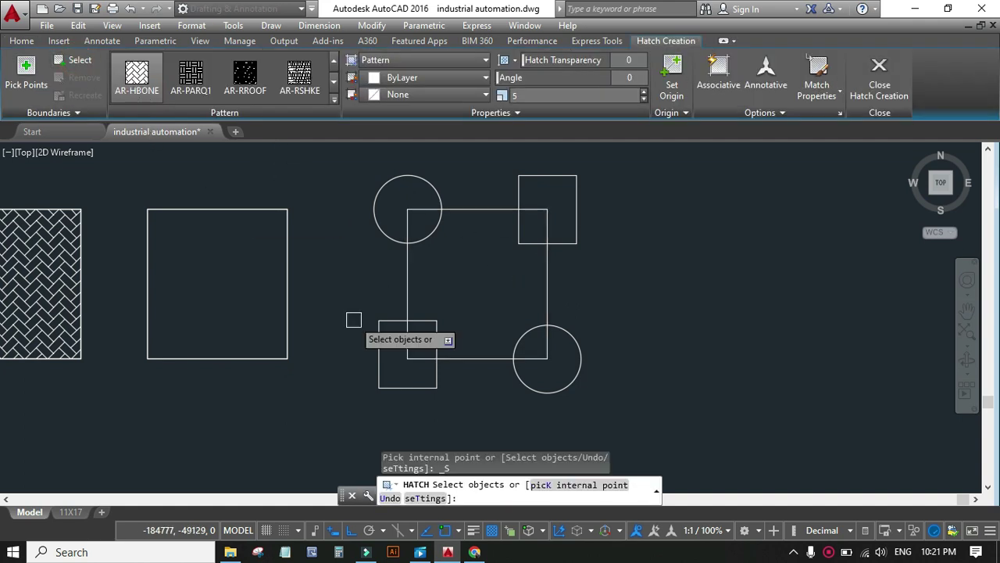
pyautogui.click(381, 352)
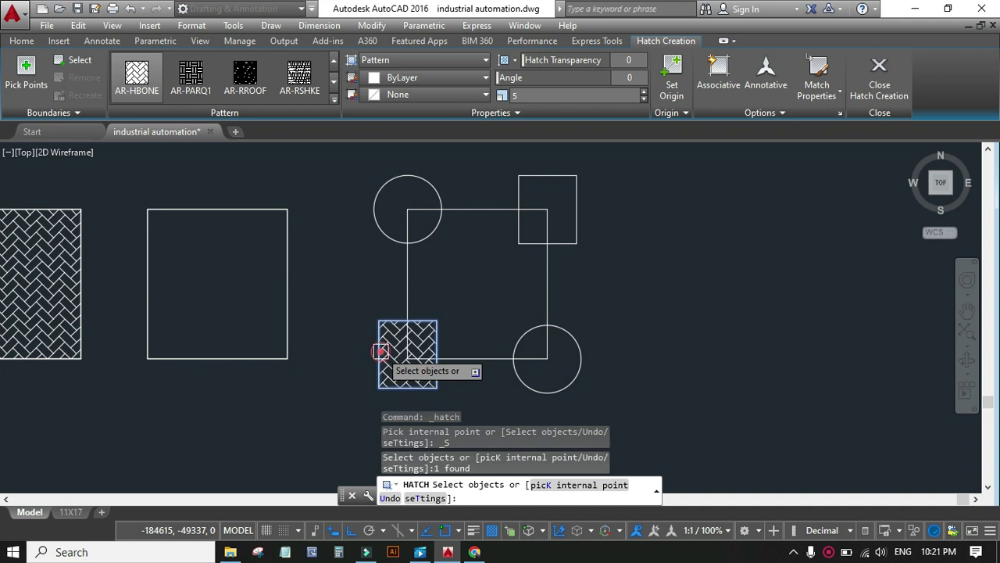
pyautogui.click(378, 190)
pyautogui.click(555, 175)
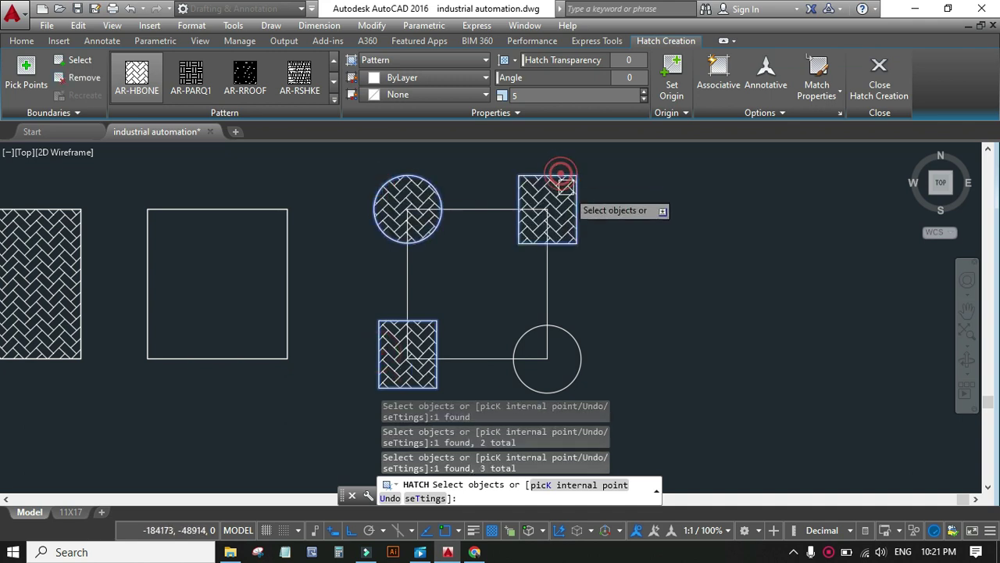
pyautogui.click(567, 332)
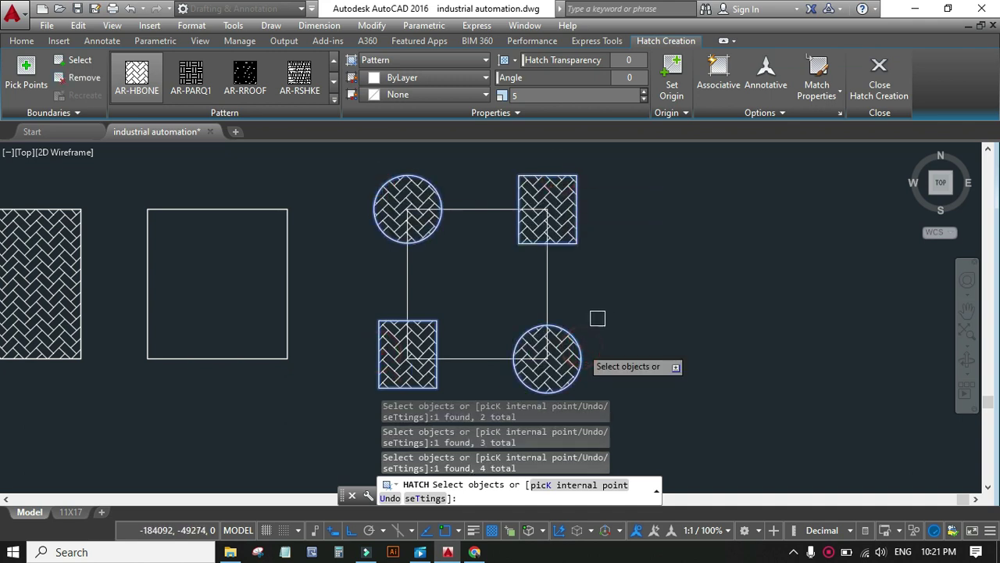
pyautogui.press('Return')
pyautogui.scroll(2, 582, 375)
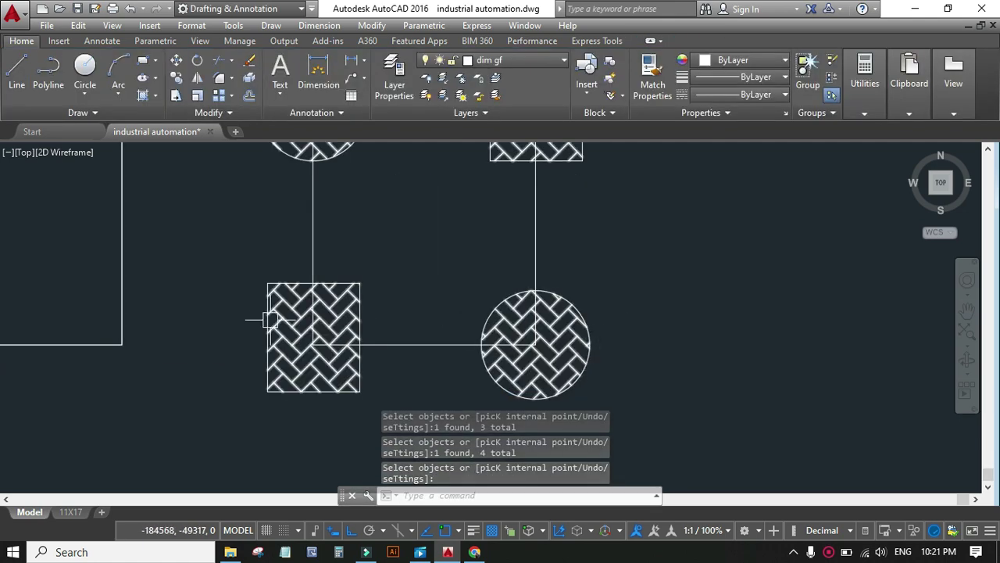
pyautogui.scroll(-2, 389, 353)
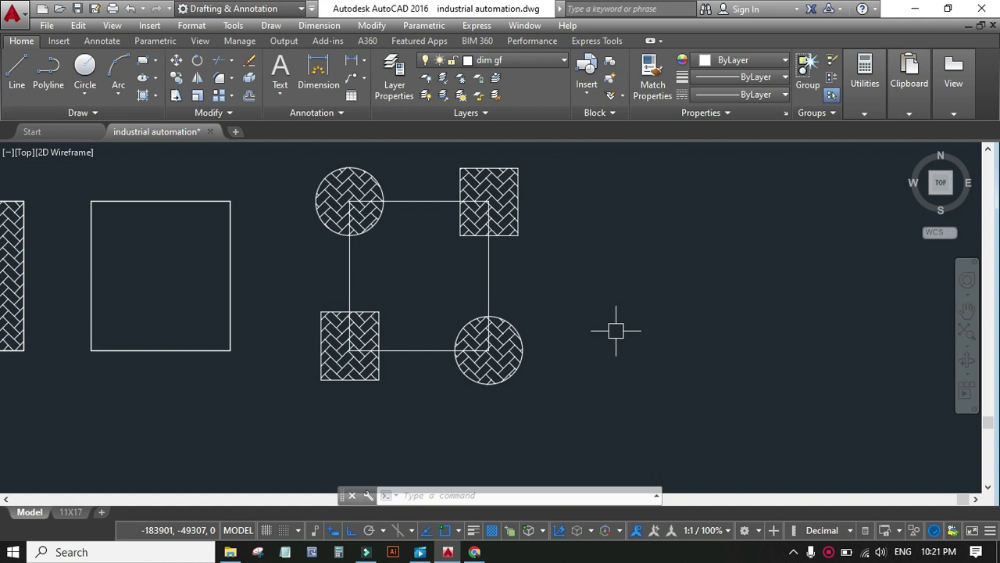
pyautogui.scroll(-1, 695, 351)
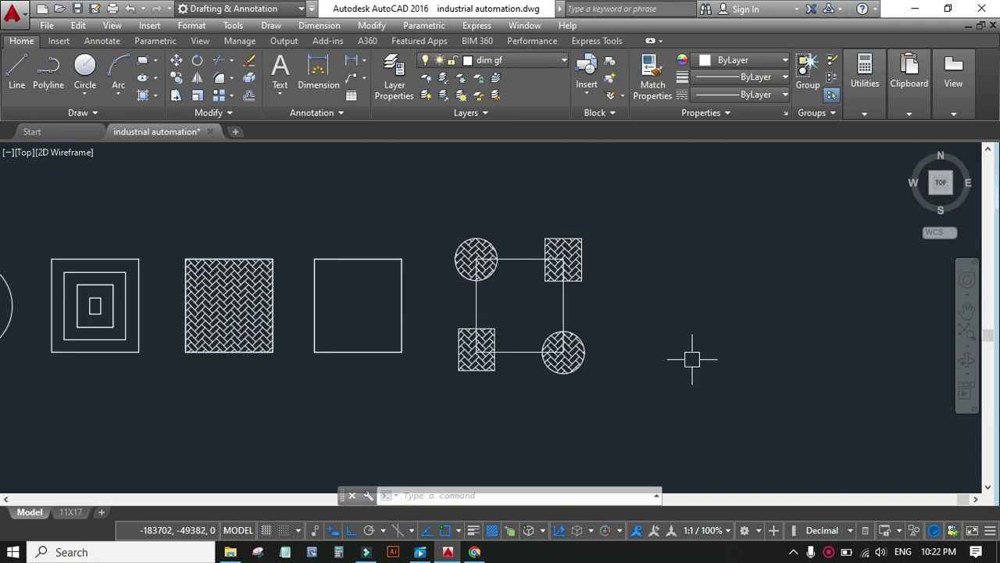
pyautogui.scroll(-1, 708, 358)
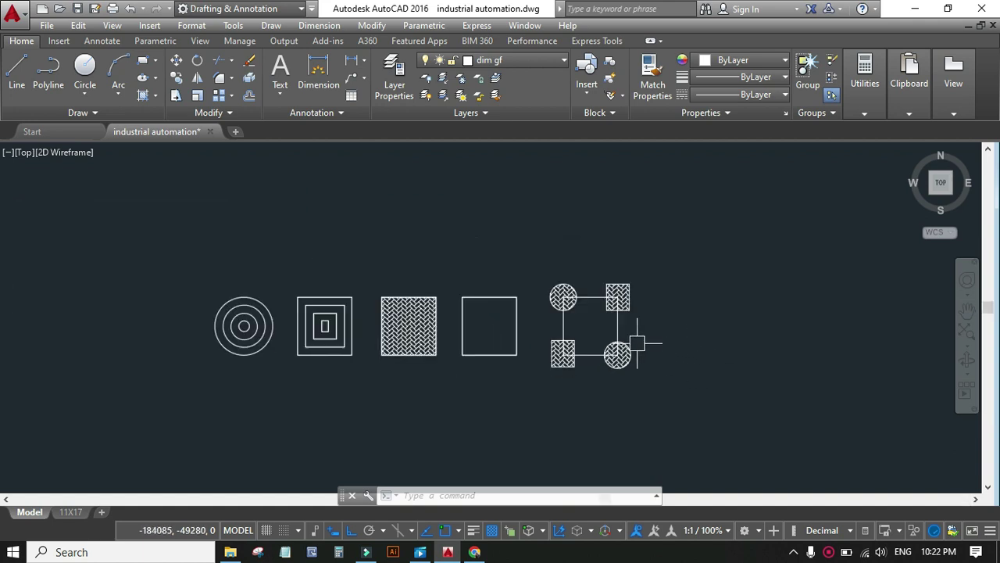
pyautogui.scroll(1, 648, 336)
pyautogui.scroll(-1, 668, 335)
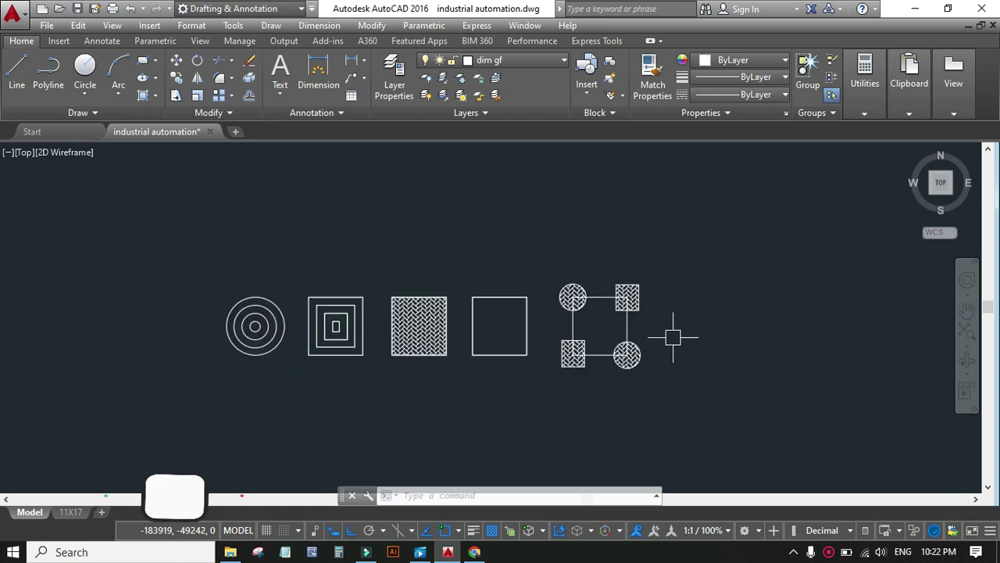